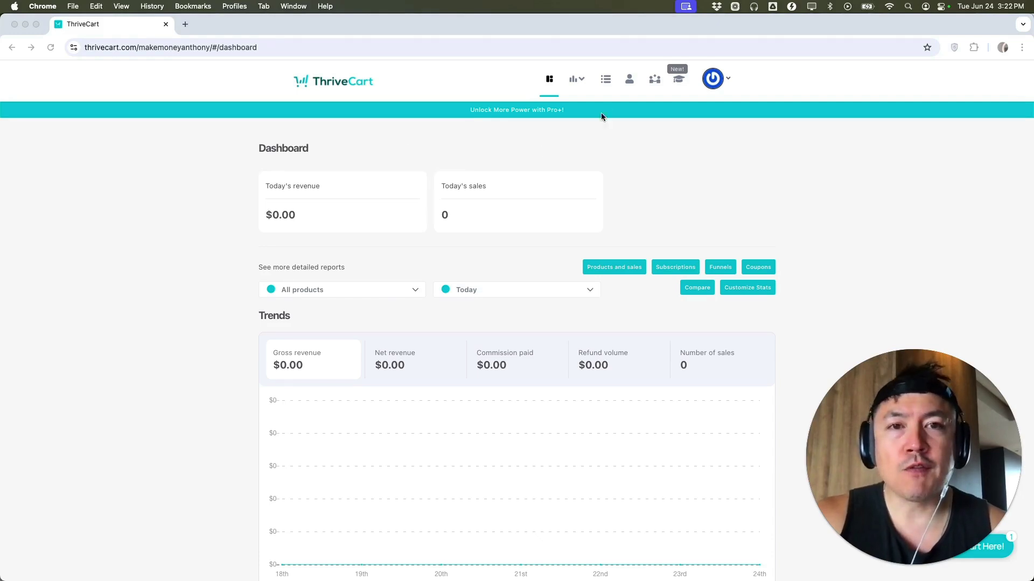
Create a new digital product from the products list.
click(606, 81)
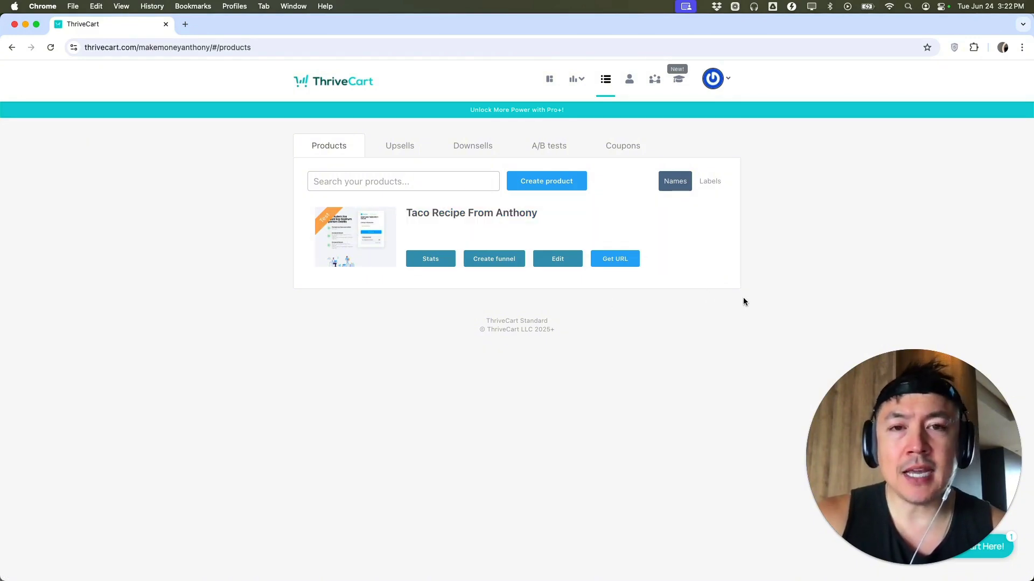
click(546, 183)
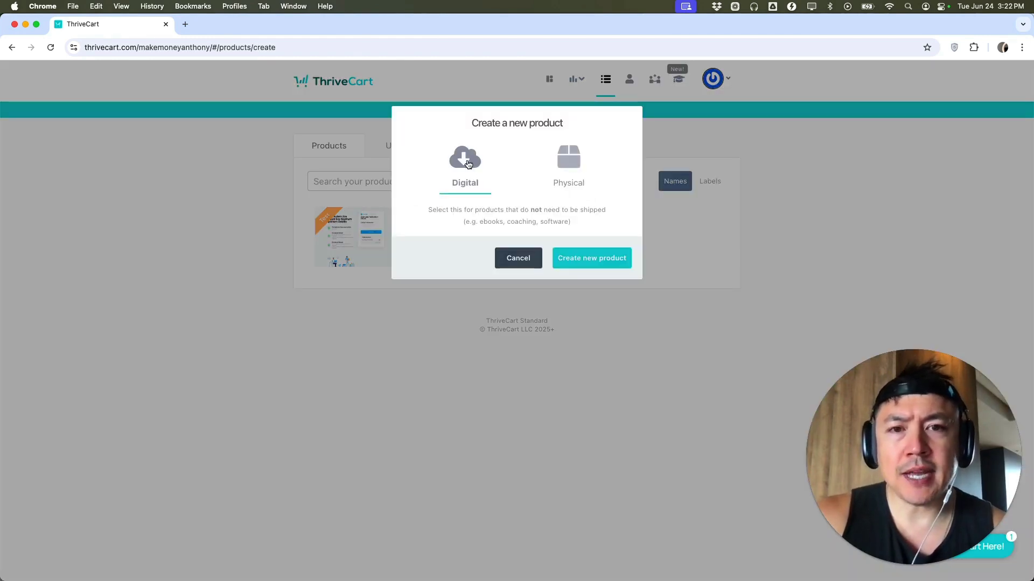
click(593, 260)
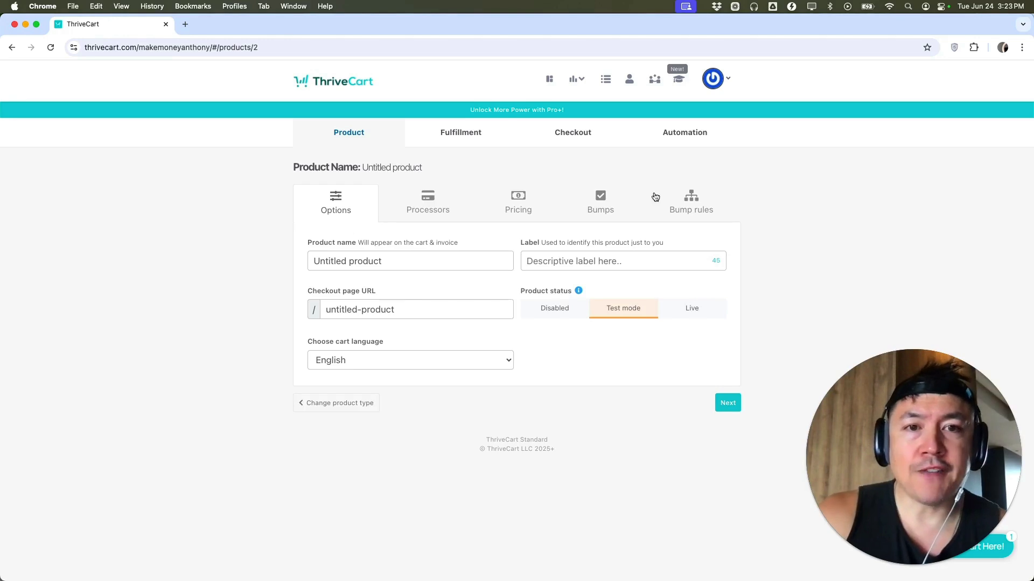
Name the product "Digital Product Youtube Checklist", label it "YT checklist", and continue past the product options.
click(446, 260)
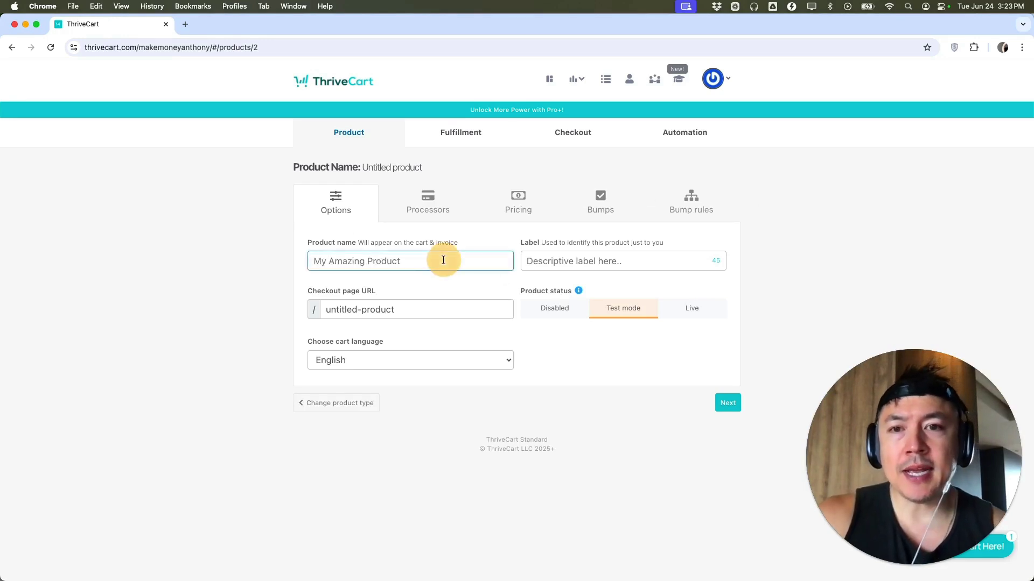
text(Digital Product Youtube Checklist)
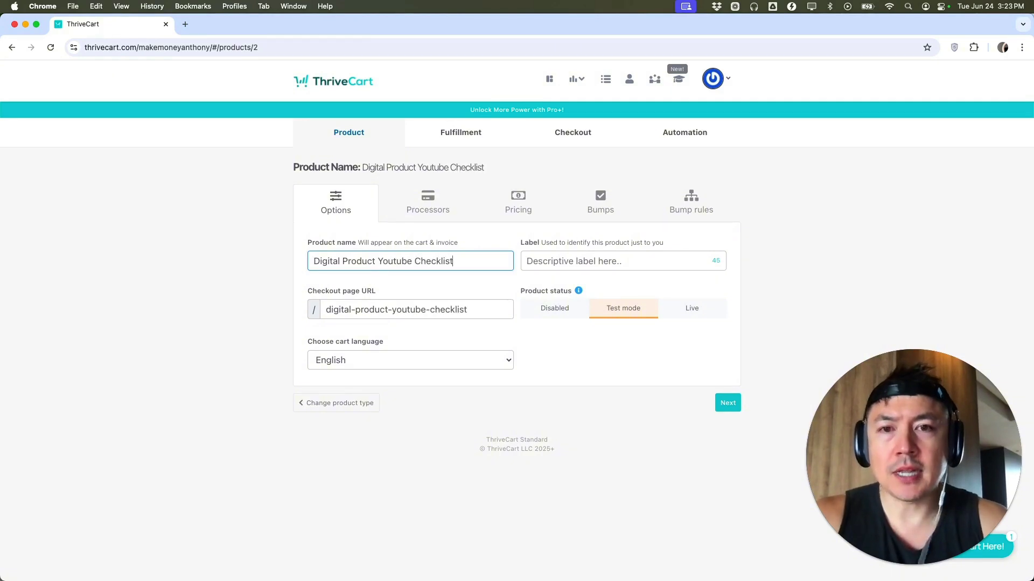
click(565, 261)
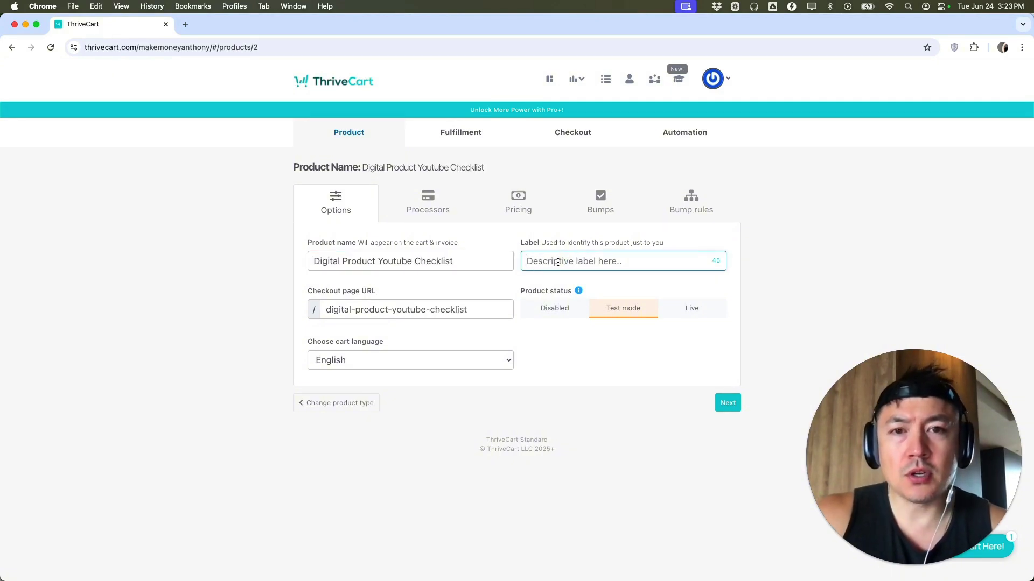
click(558, 262)
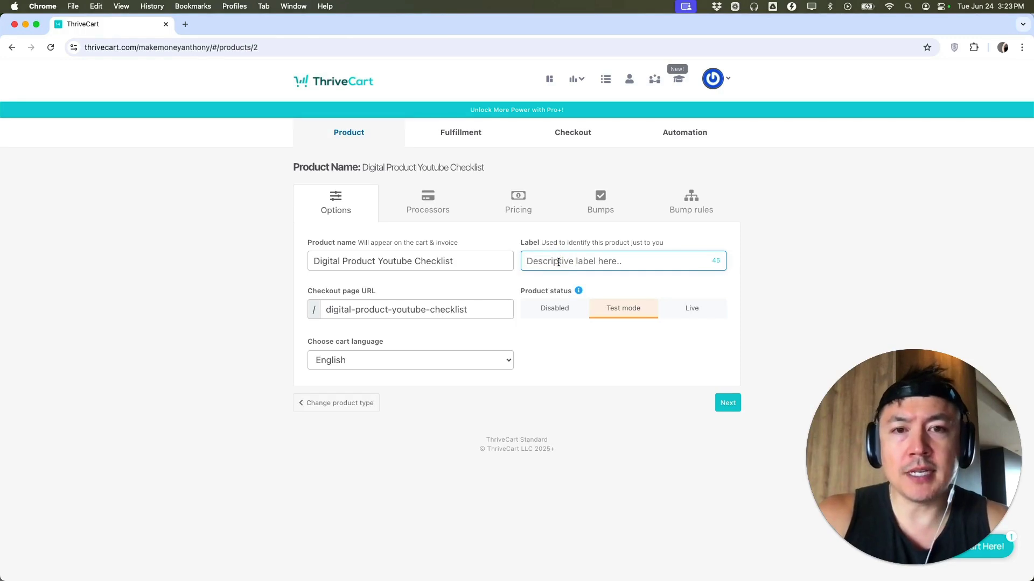
text(YT checklist)
click(213, 236)
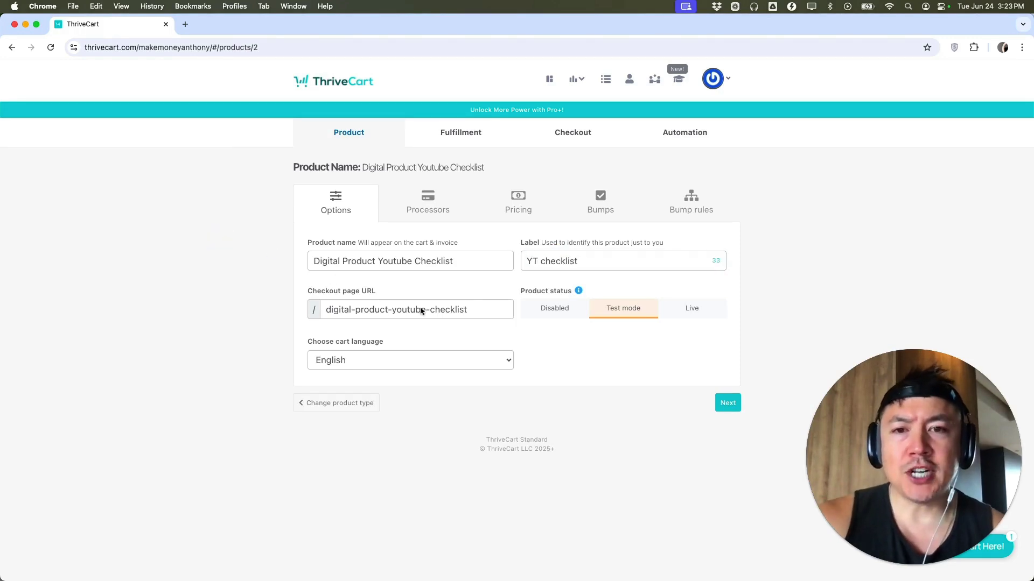
click(478, 309)
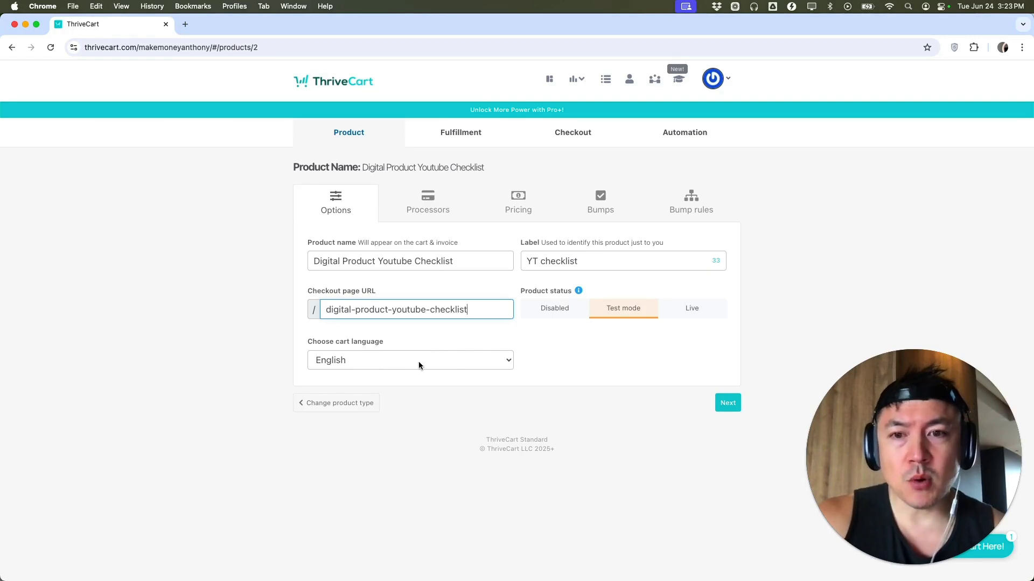
key(Tab)
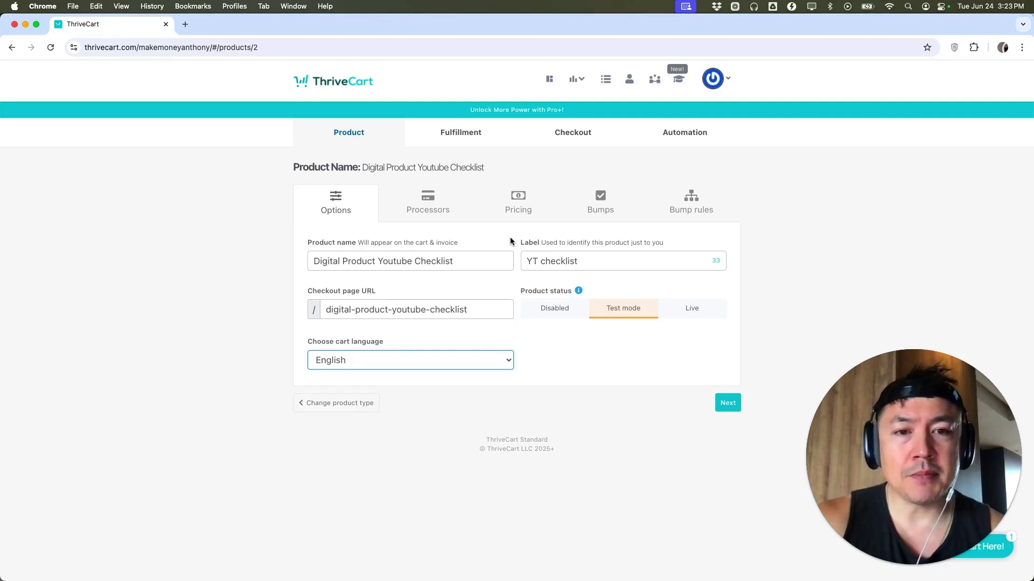
click(727, 403)
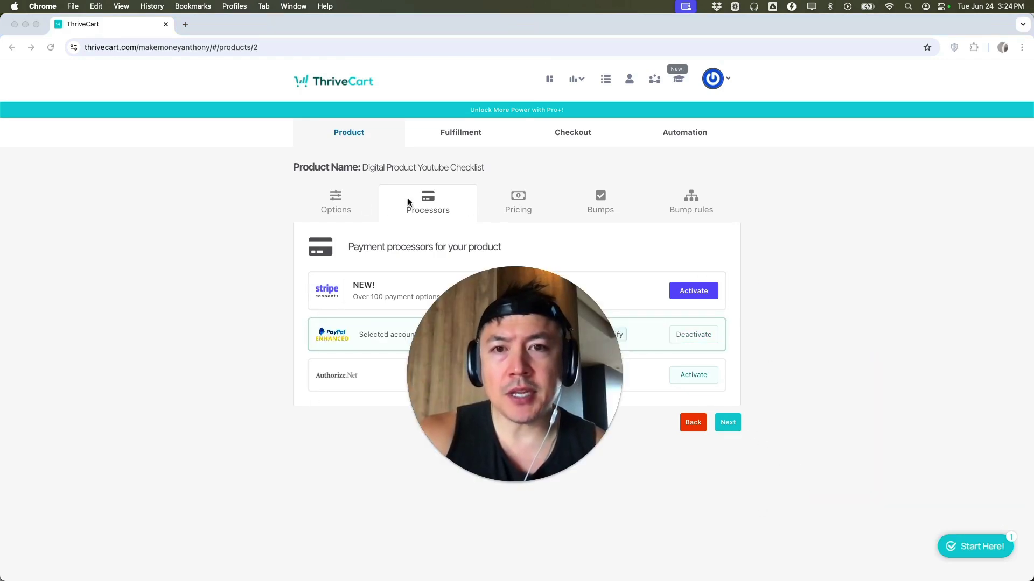
Add a one-time fee pricing option in USD with a price of 125.
click(552, 211)
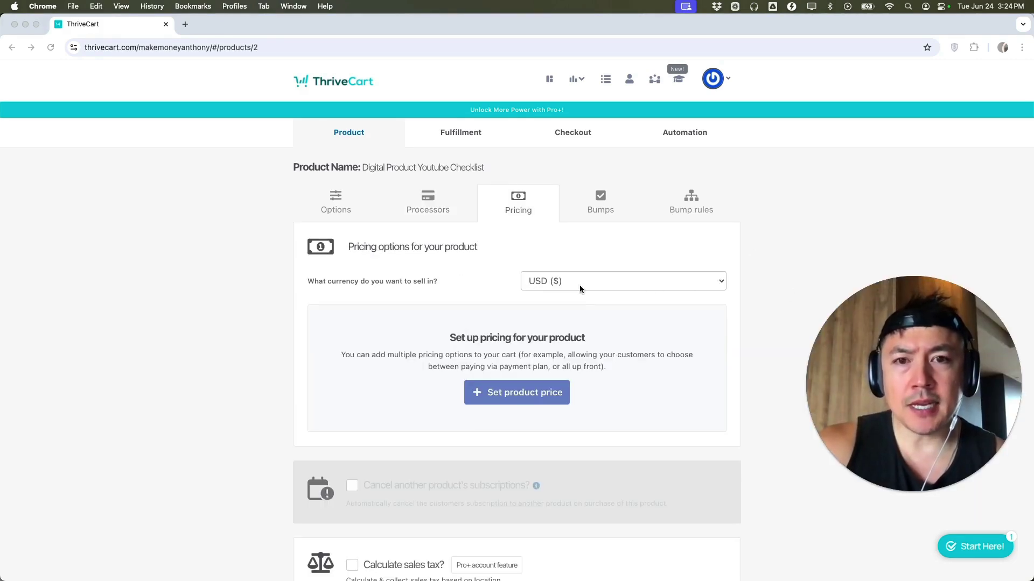
scroll(579, 285, down, 1)
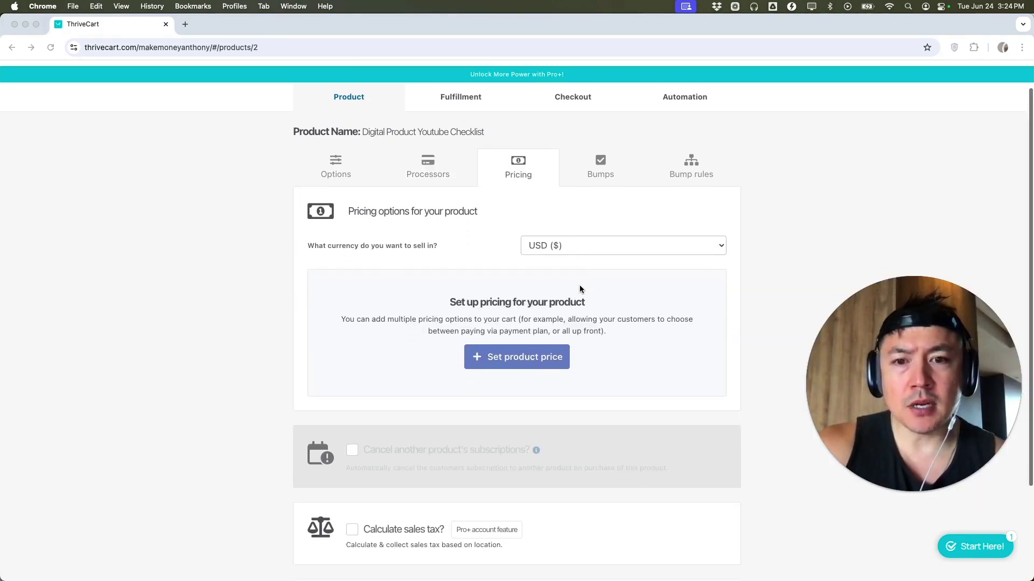
click(494, 358)
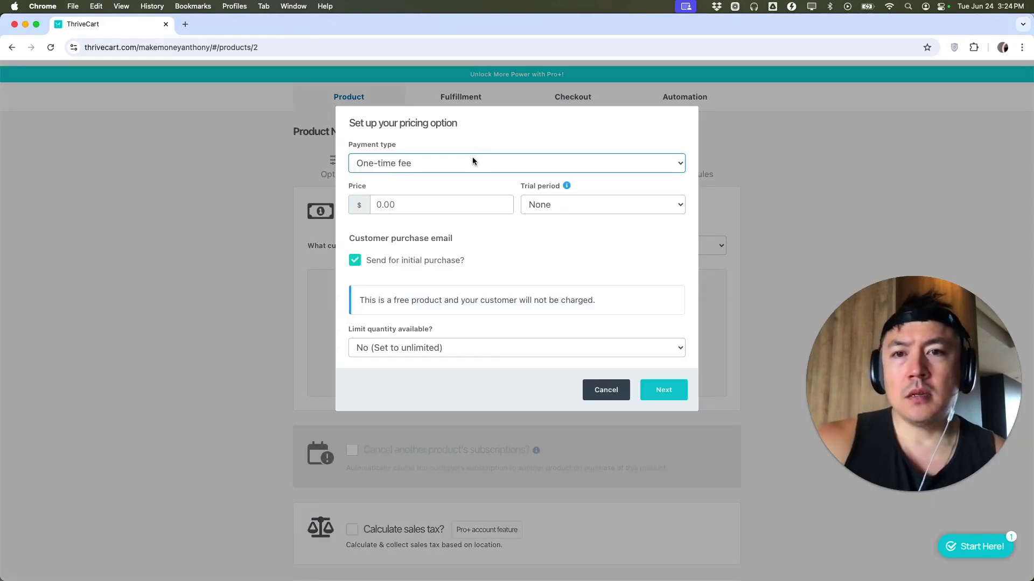
click(442, 164)
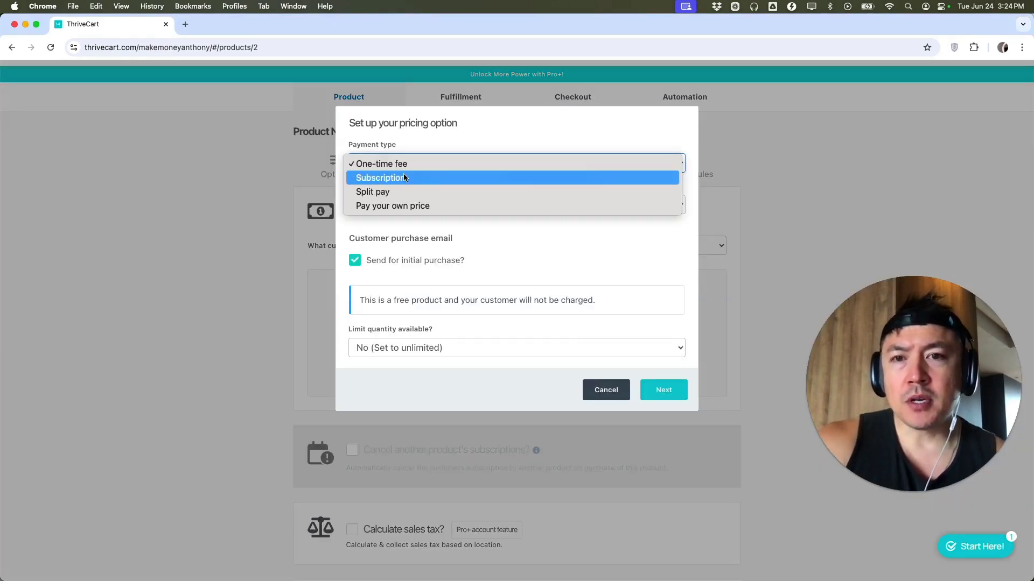
click(411, 205)
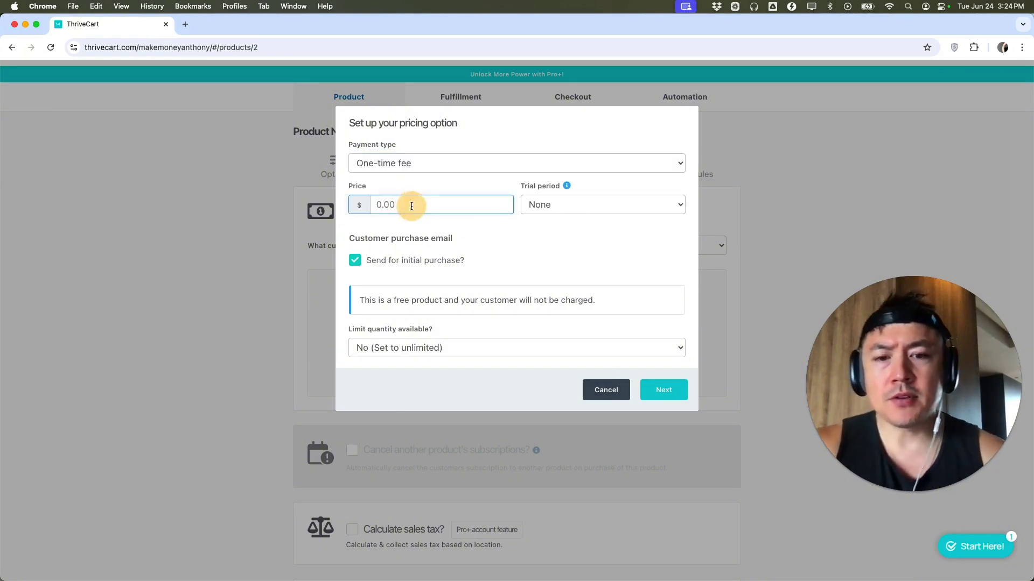
text(125)
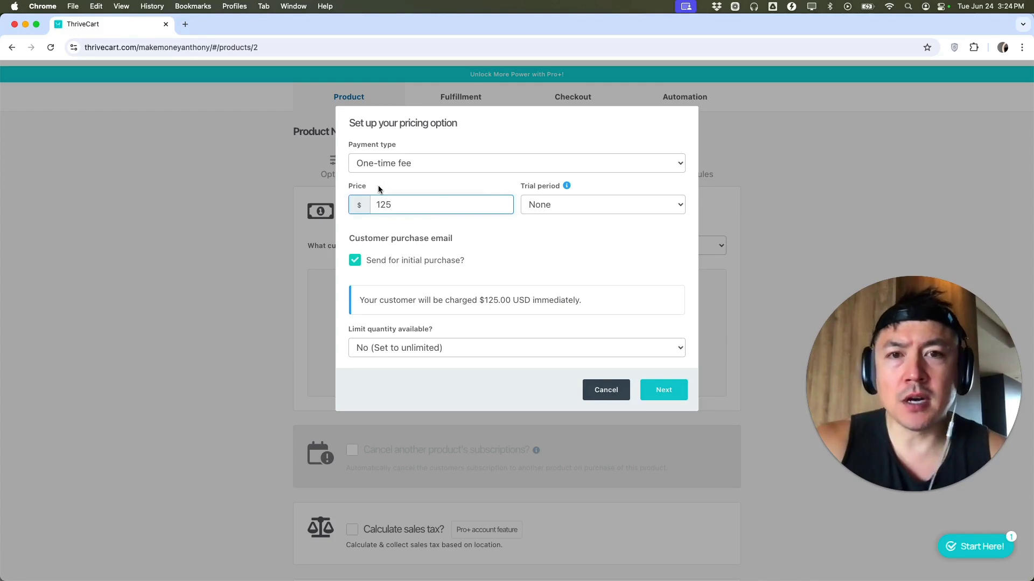
Keep the trial period at None and the quantity unlimited, and save the pricing option.
click(570, 203)
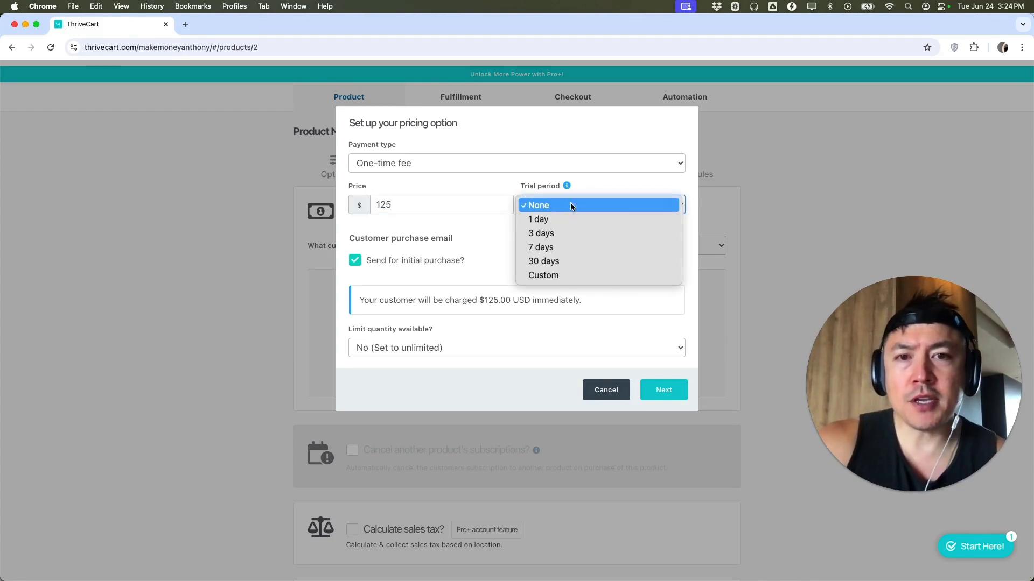
click(436, 345)
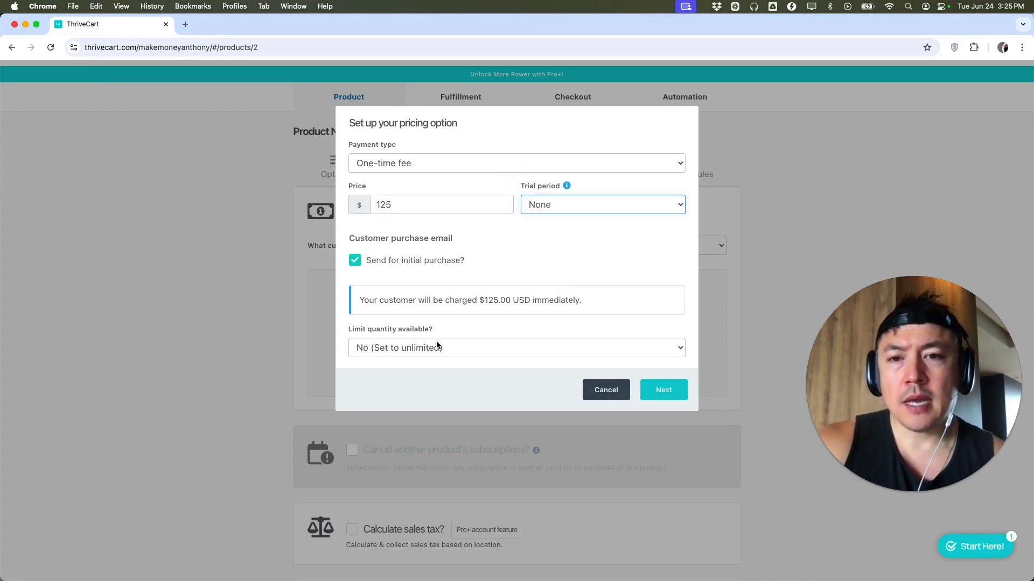
click(422, 348)
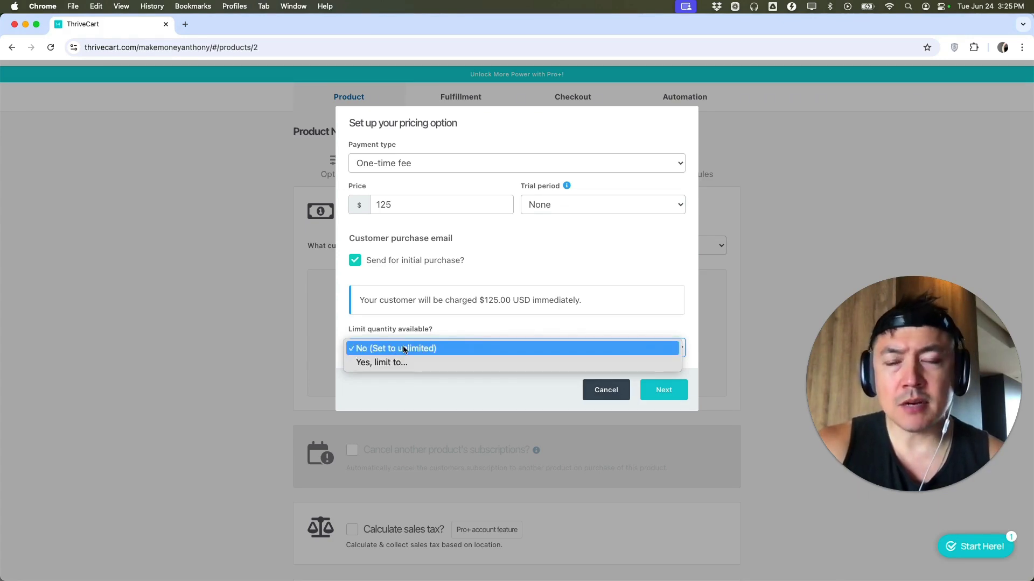
click(408, 349)
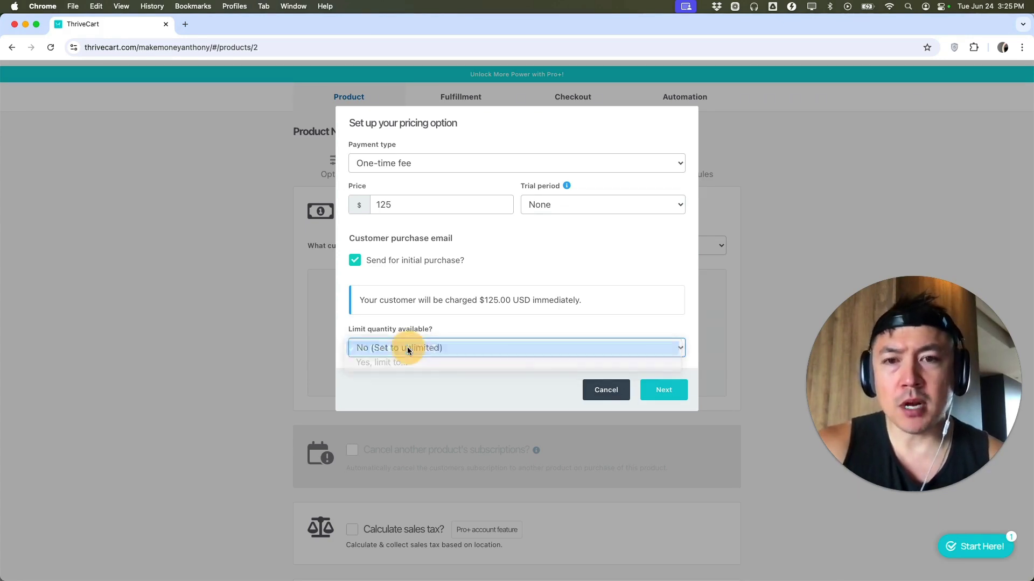
click(661, 389)
Continue from pricing to the fulfillment settings, skipping the bump offers and bump rules.
scroll(673, 437, down, 2)
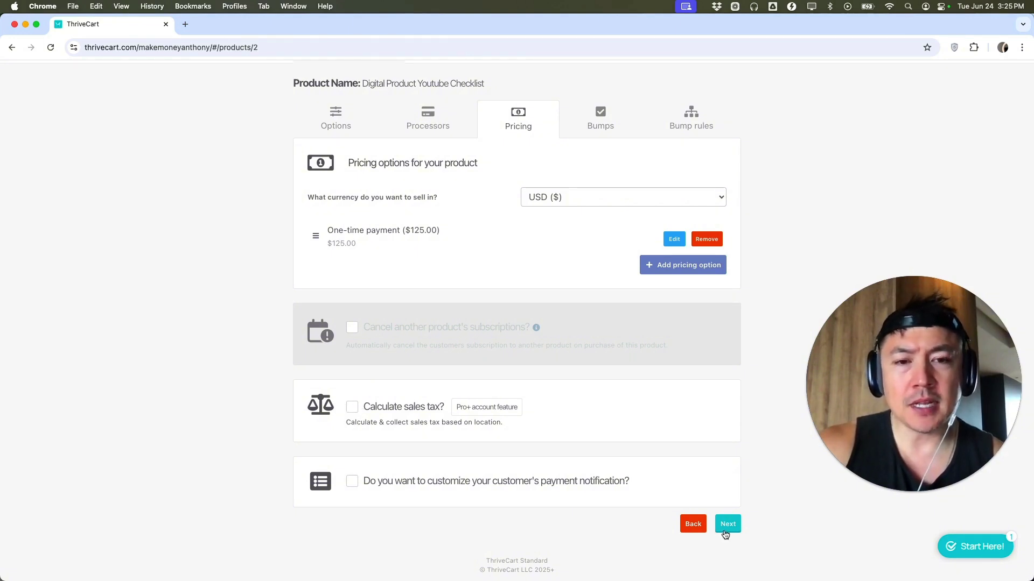
click(727, 525)
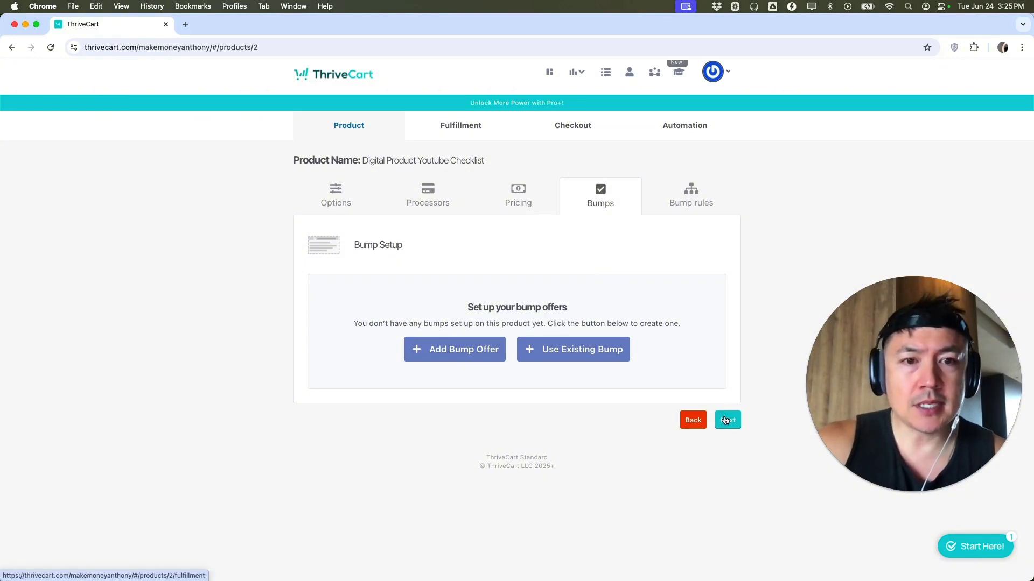
click(728, 420)
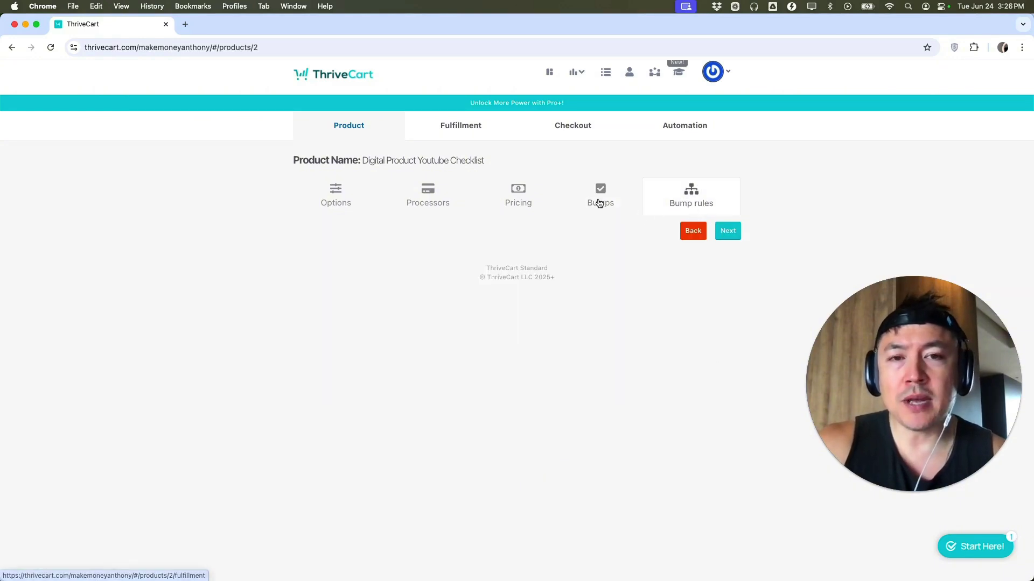
click(727, 232)
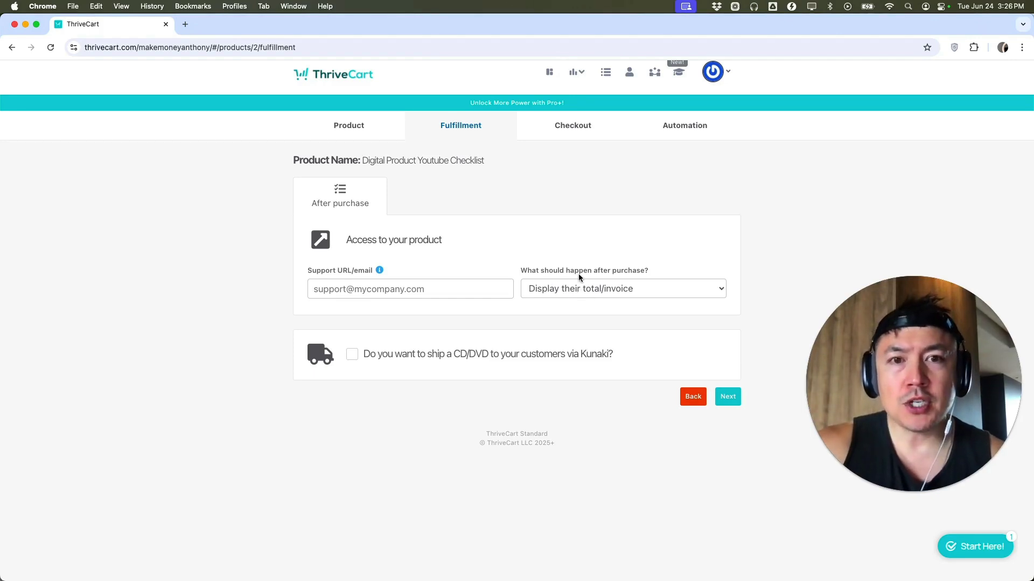
Send customers to a URL after purchase, paste the Dropbox file link as the success URL, and continue to the checkout design.
click(606, 289)
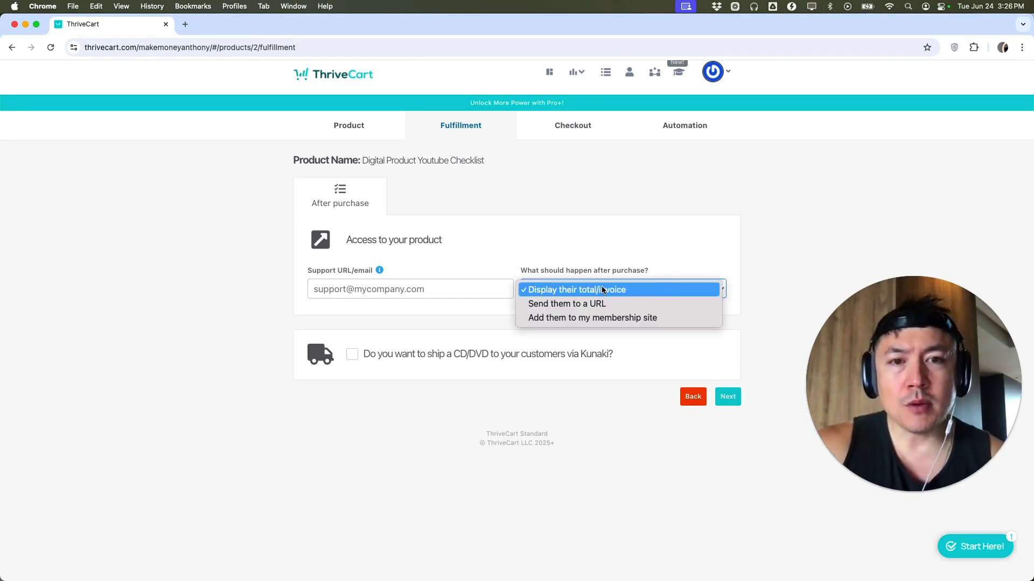
click(580, 305)
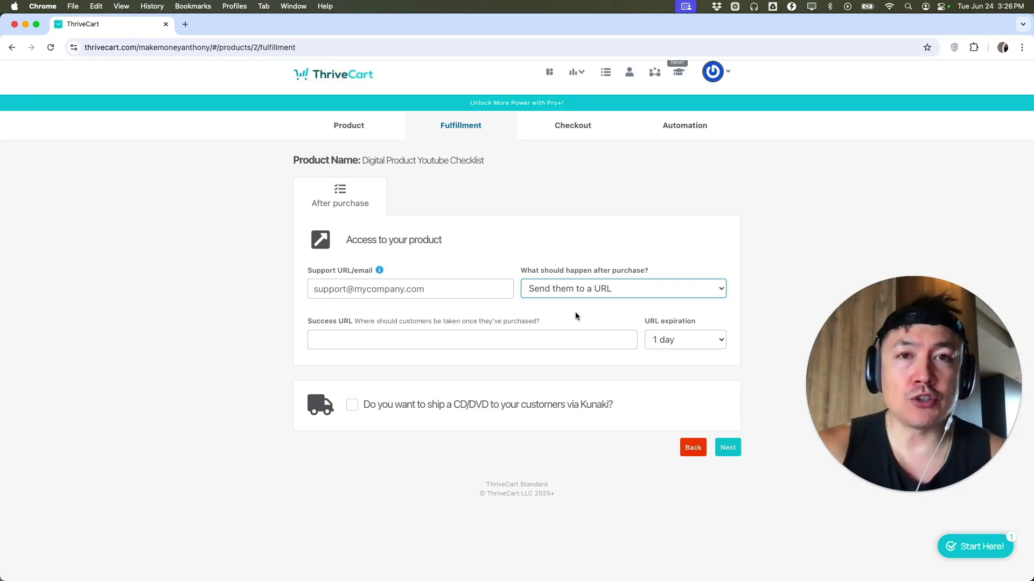
click(418, 340)
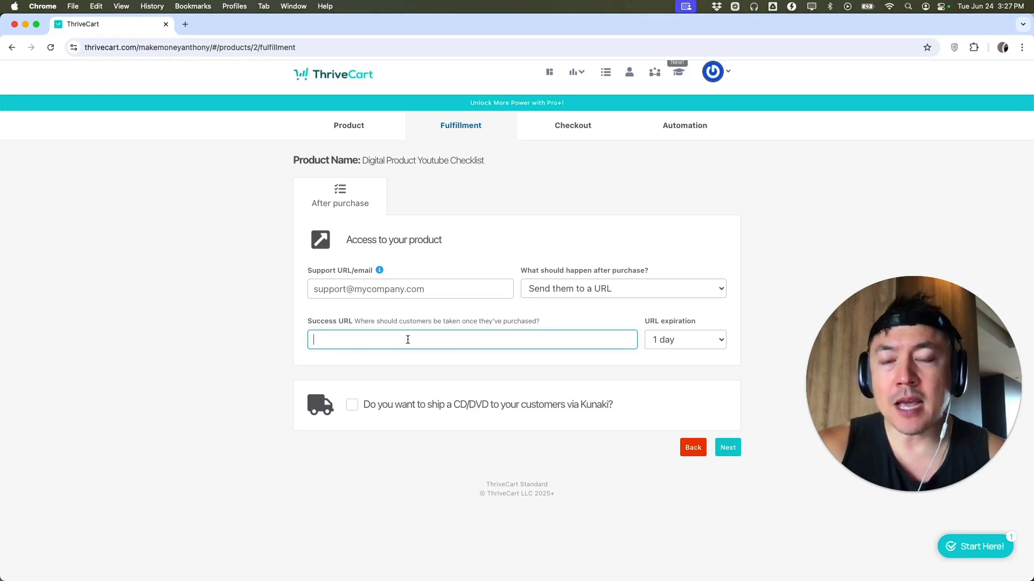
key(super+v)
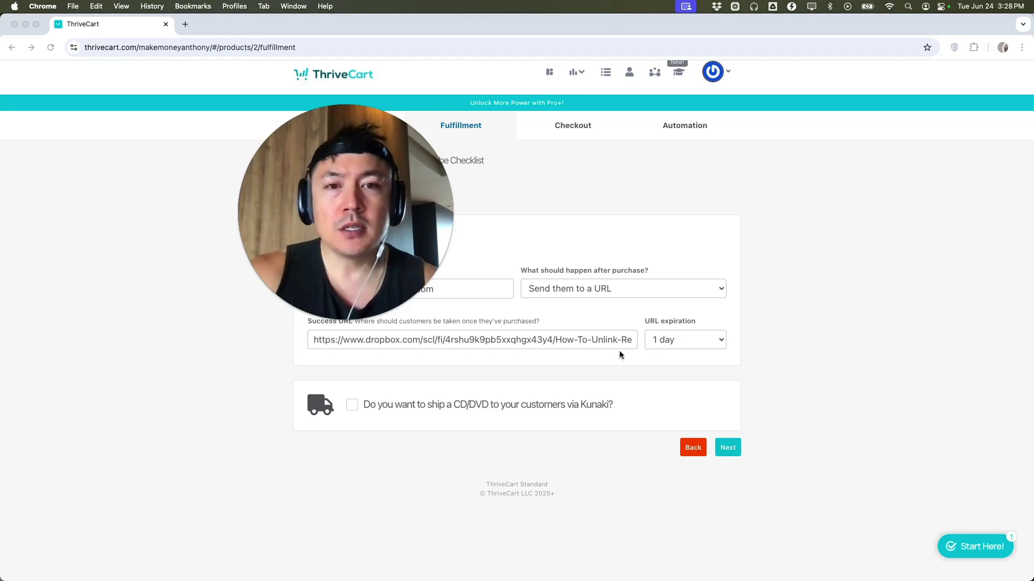
click(728, 448)
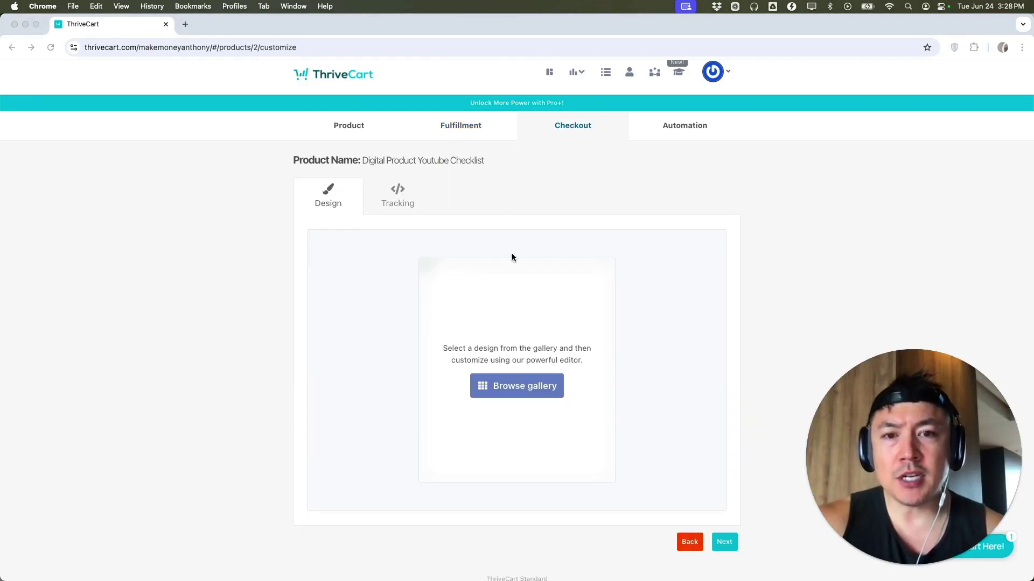
Browse the design gallery's checkout templates and select the "Ratione Ex Dolore Hic At Et" design for the cart page.
click(527, 393)
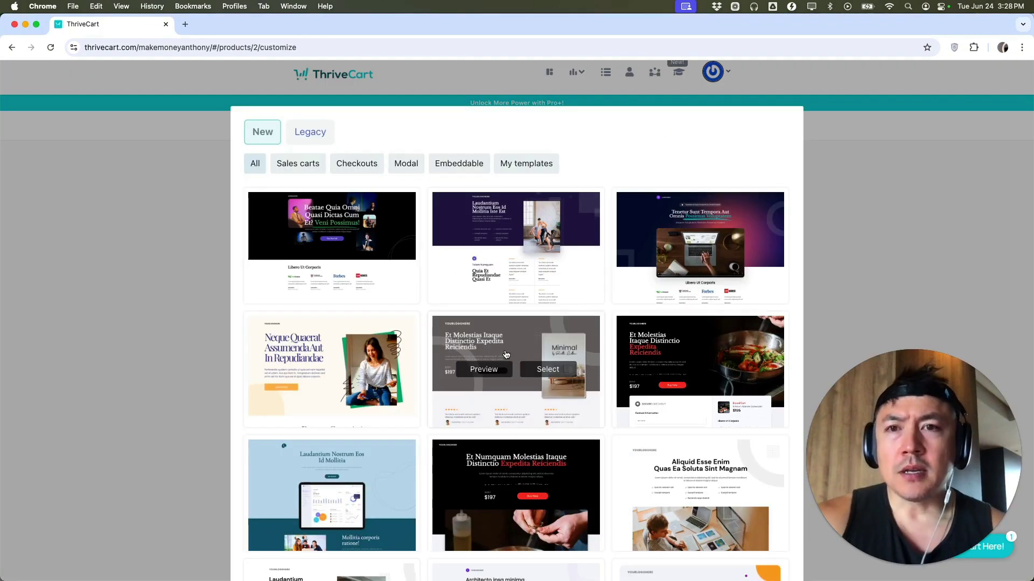
scroll(506, 354, down, 5)
scroll(506, 354, down, 3)
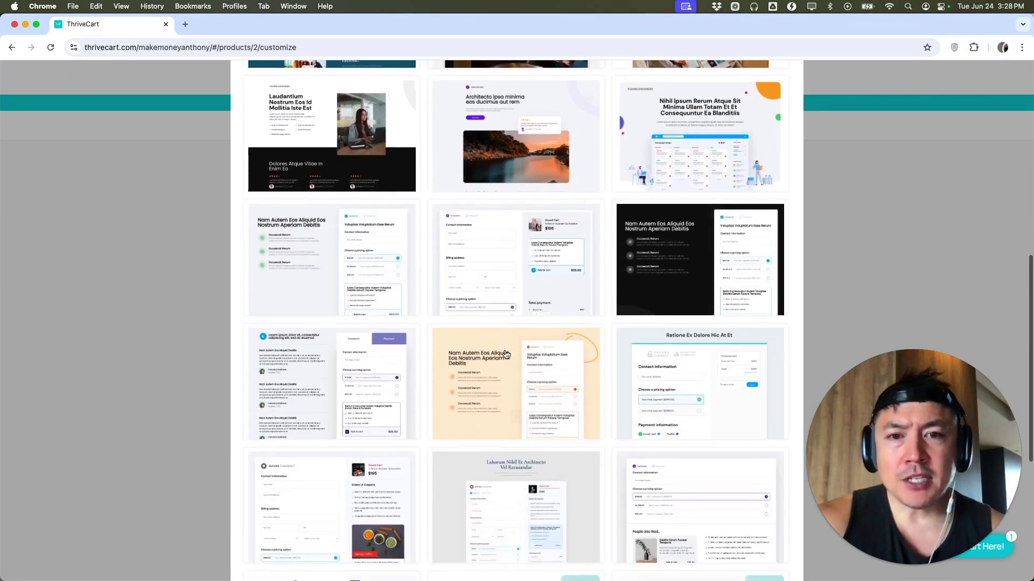
scroll(506, 354, up, 8)
scroll(506, 354, up, 2)
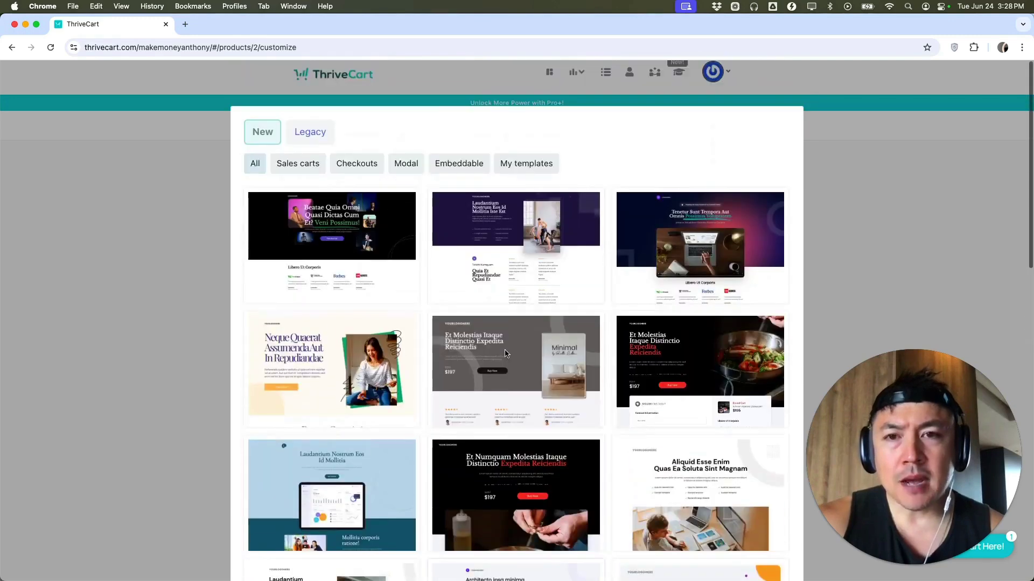
click(370, 170)
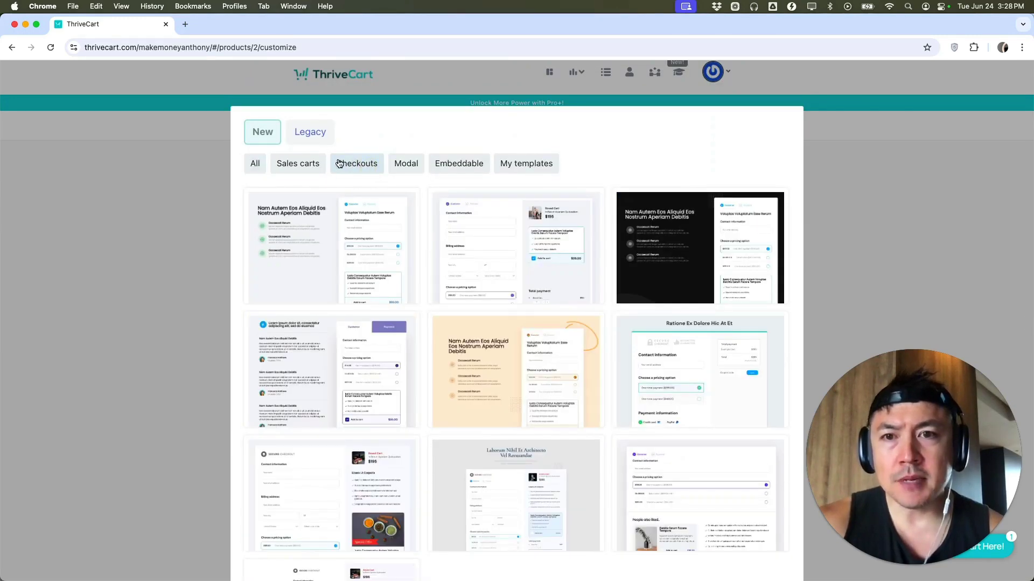
scroll(515, 280, down, 2)
scroll(529, 349, down, 2)
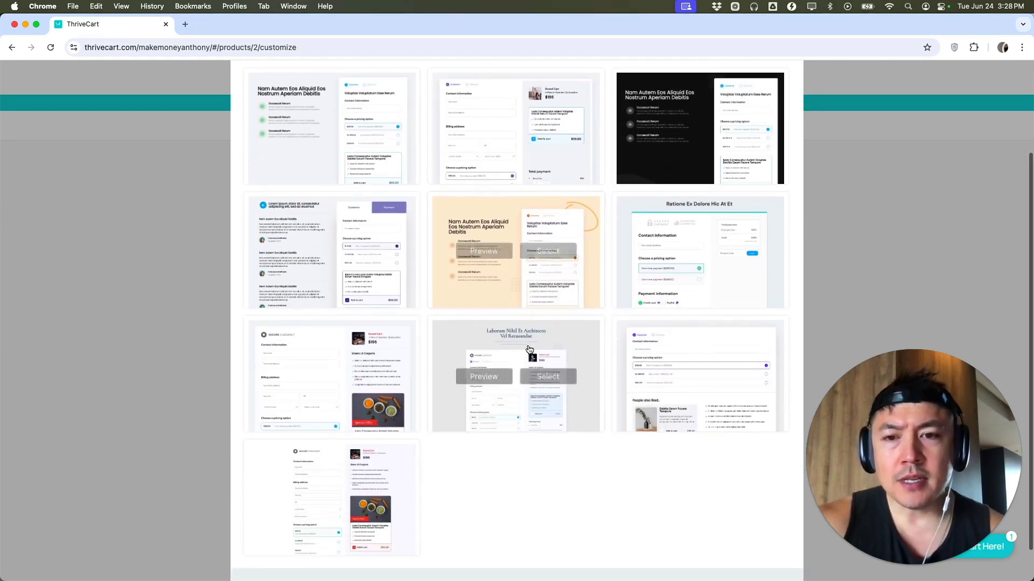
scroll(597, 332, up, 1)
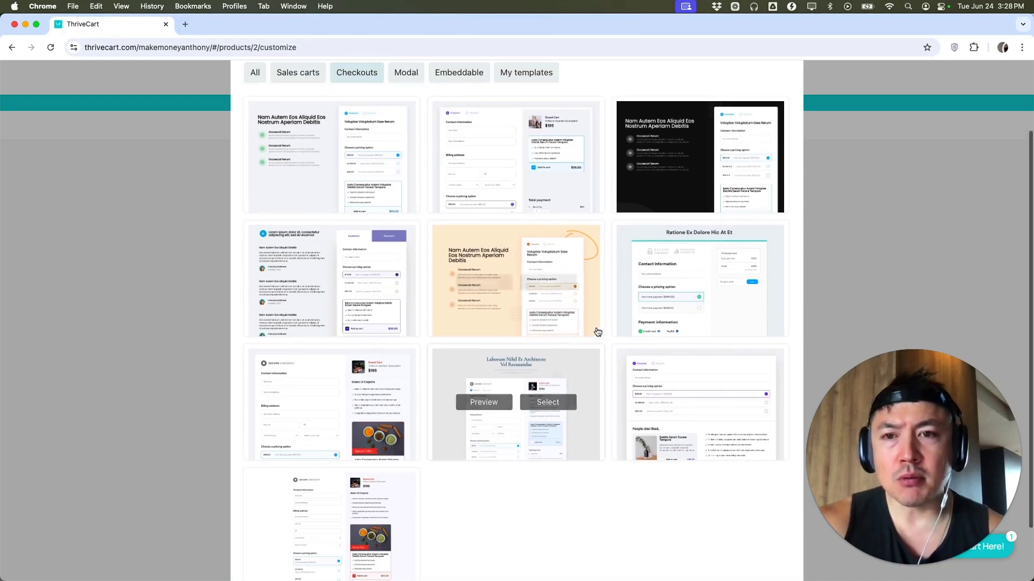
click(740, 279)
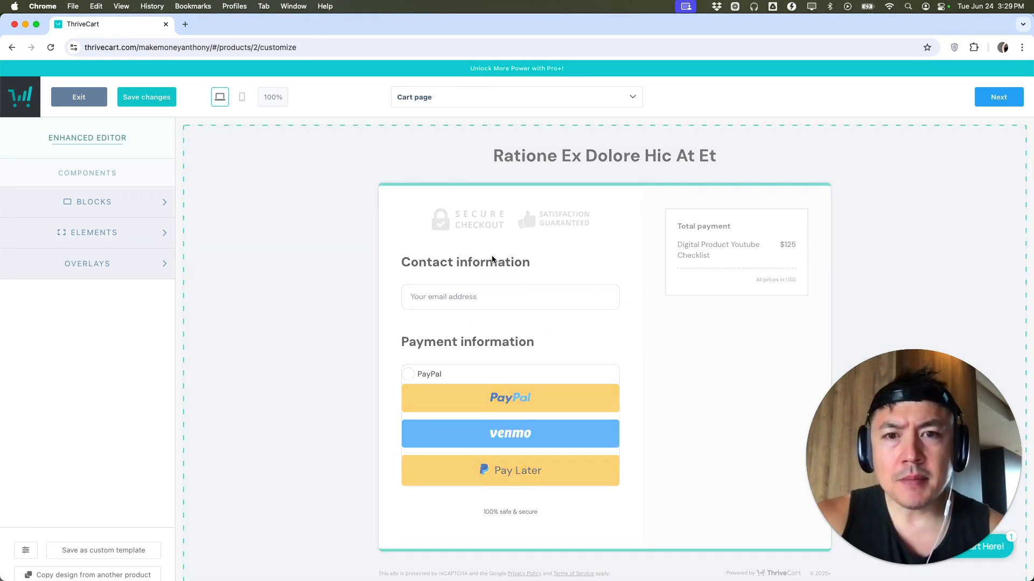
Add a pink block with a heading, paragraph and feature boxes below the checkout form on the cart page.
click(482, 229)
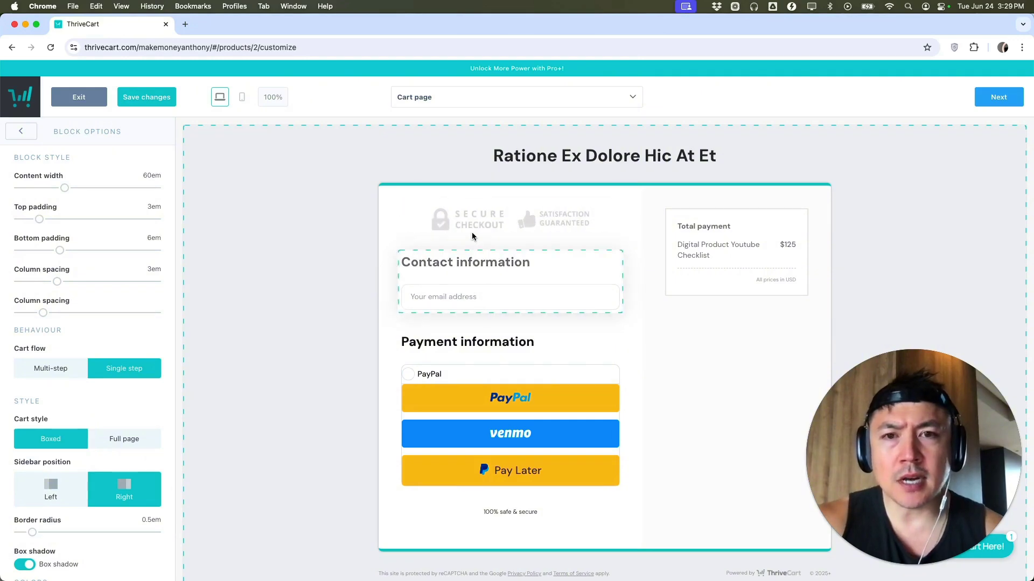
click(23, 134)
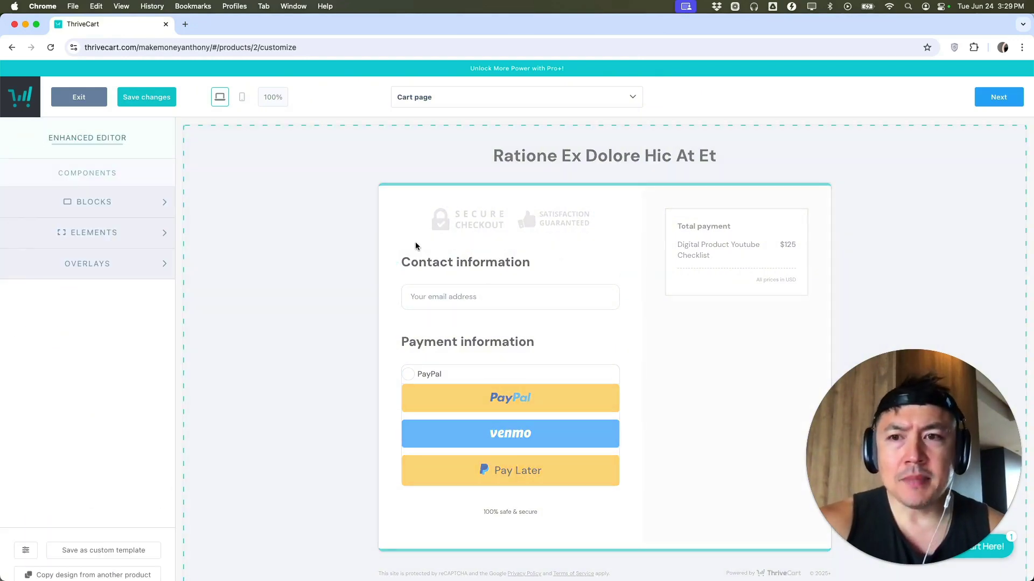
click(134, 204)
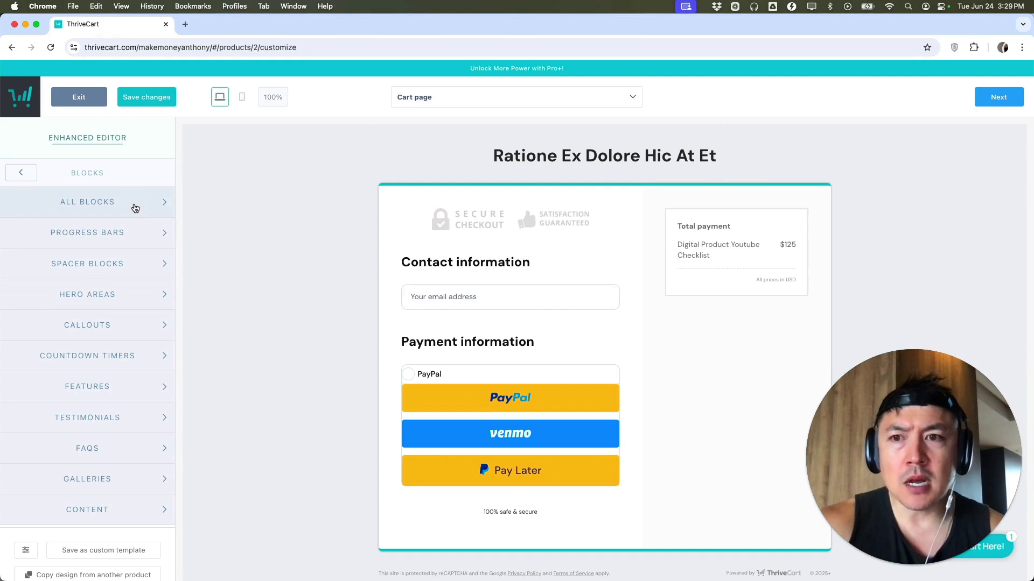
scroll(127, 483, down, 1)
click(124, 480)
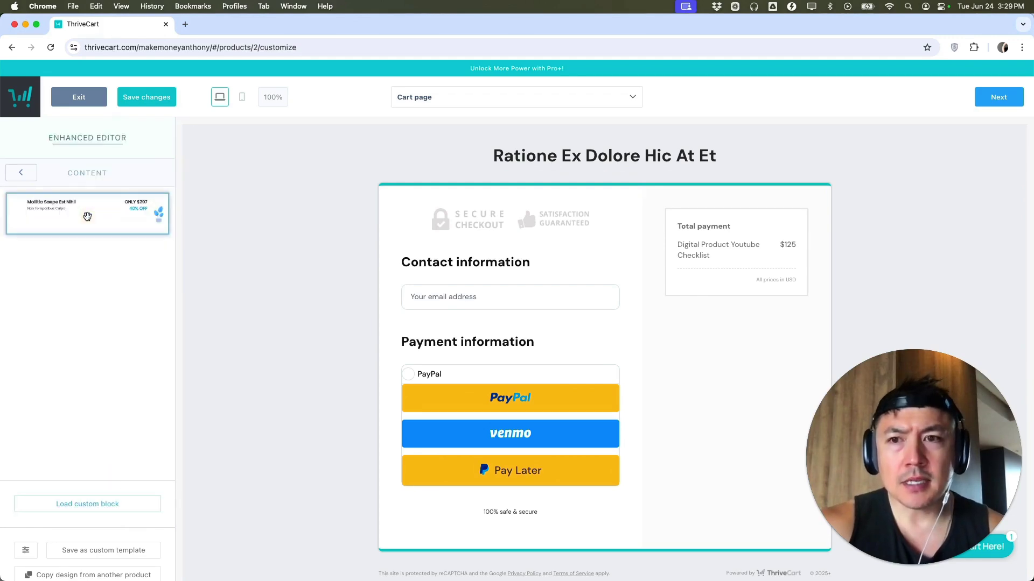
scroll(456, 167, up, 3)
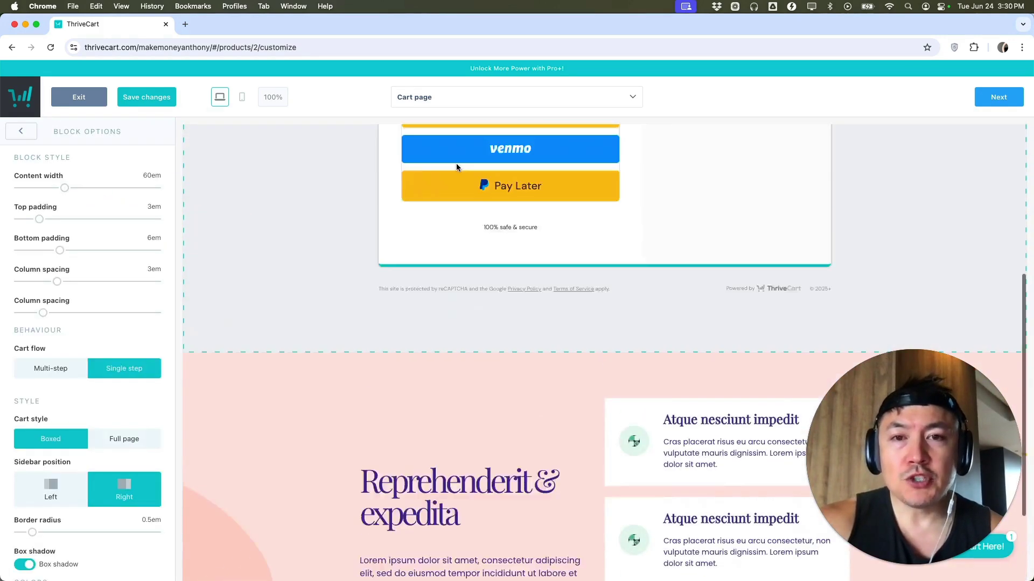
scroll(456, 167, up, 5)
scroll(462, 266, down, 8)
Replace the "Reprehenderit & expedita" heading in the pink block with "MAKE MONEY ANTHONY".
click(511, 329)
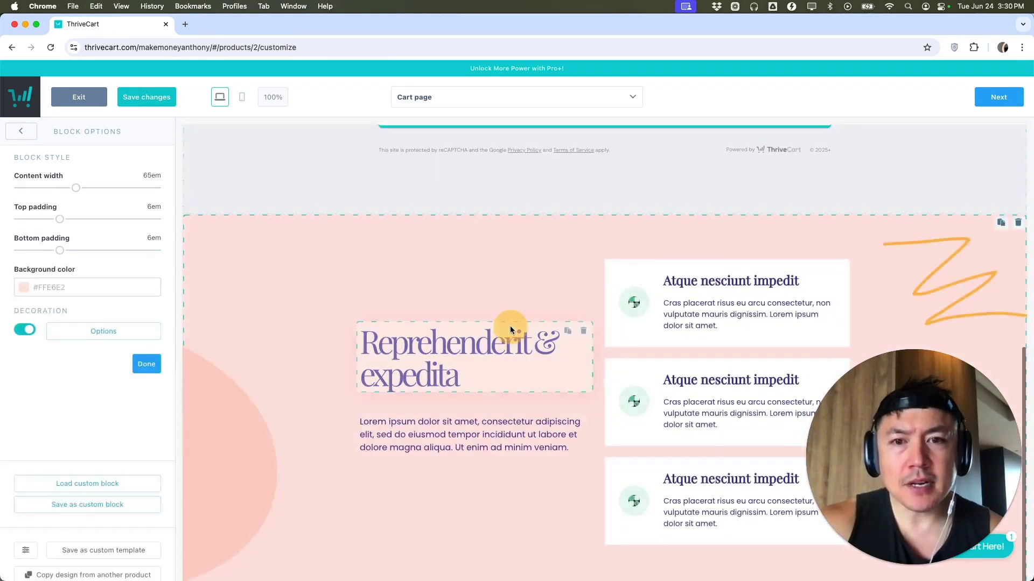
click(461, 356)
triple_click(469, 369)
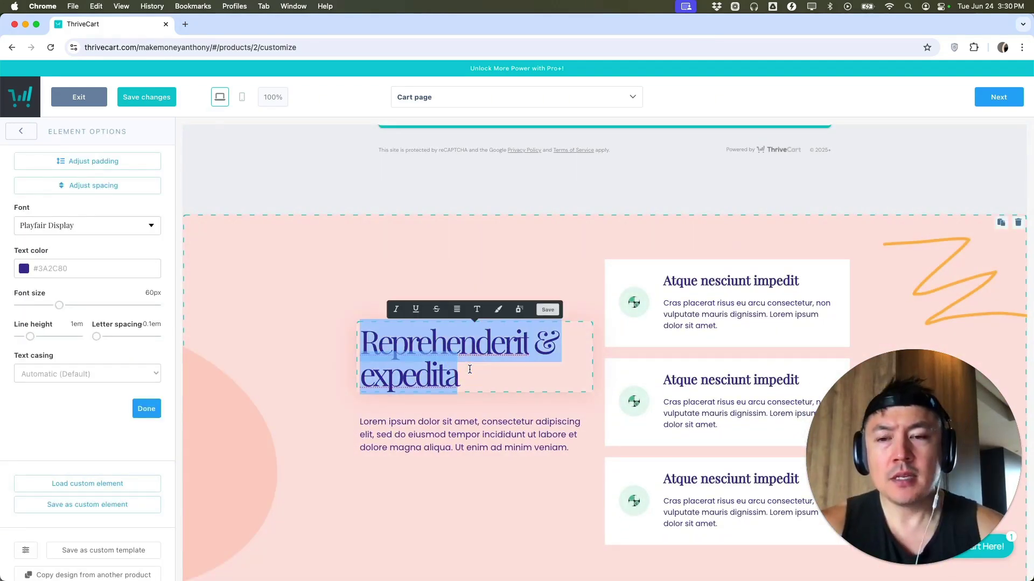
text(MAKE MONEY ATNHON)
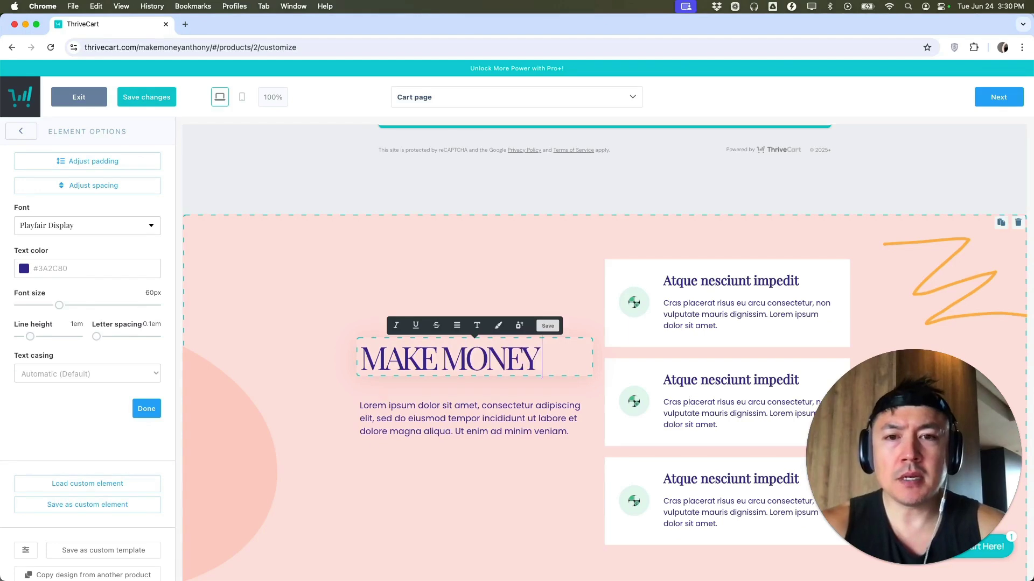
key(BackSpace)
key(BackSpace)
key(BackSpace)
key(BackSpace)
key(BackSpace)
text(NTHONY)
Replace the placeholder paragraph under the pink block's heading with "EDIT THIS TEXT TO MATCH YOUR BRAND".
click(496, 435)
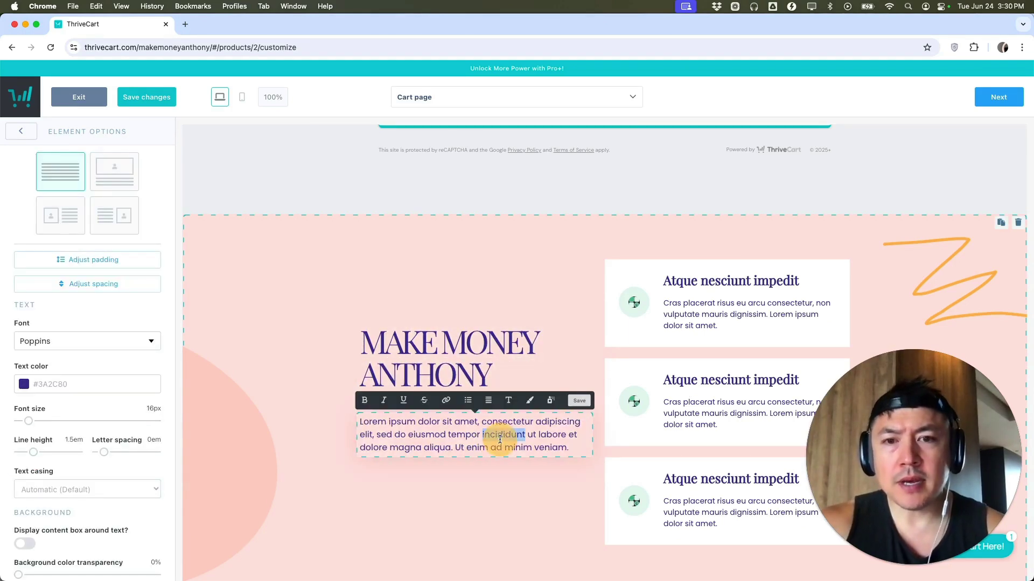
triple_click(499, 438)
text(EDIT)
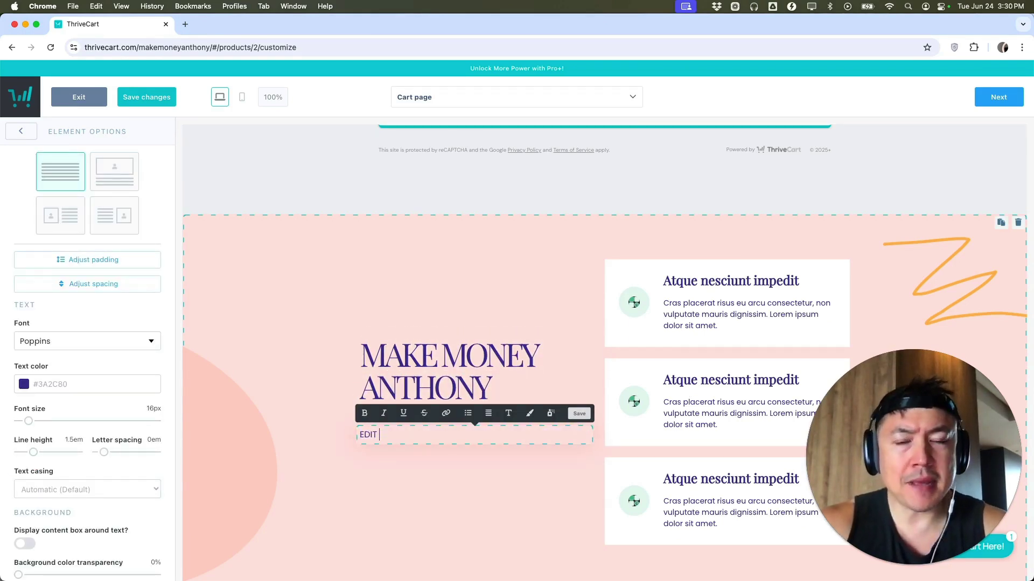
text( THIS TEXT TO MAT)
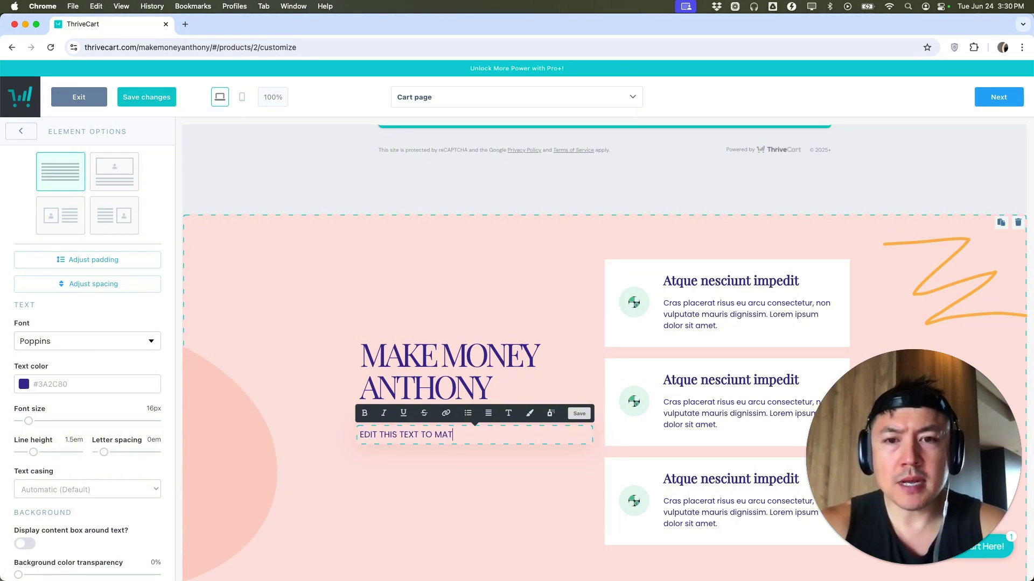
text(CH YOUR BRAND)
scroll(619, 323, down, 2)
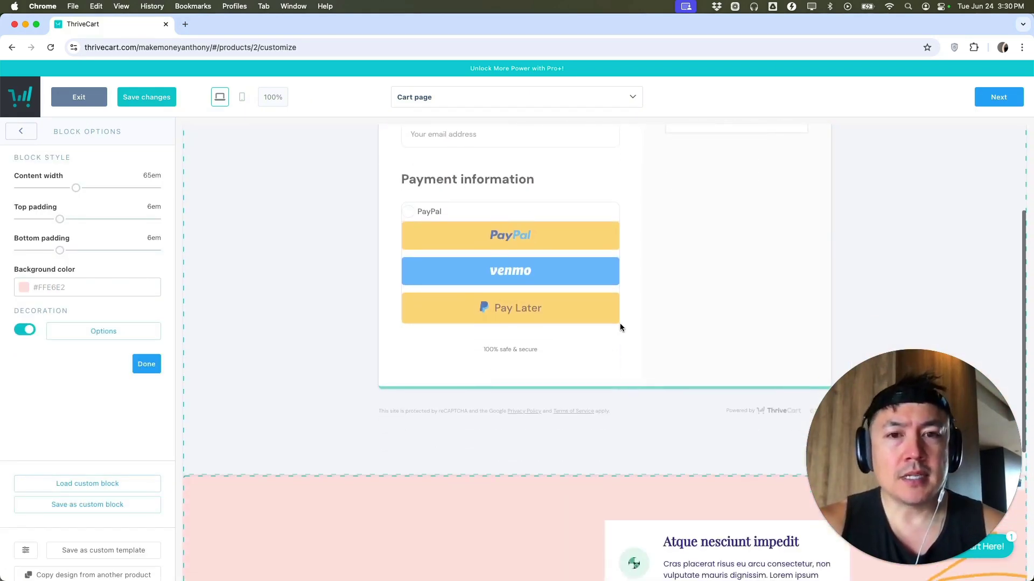
Change the cart page's main heading above the checkout form to "BUY THIS DIGITAL PRODUCT RIGHT NOW".
scroll(619, 323, up, 4)
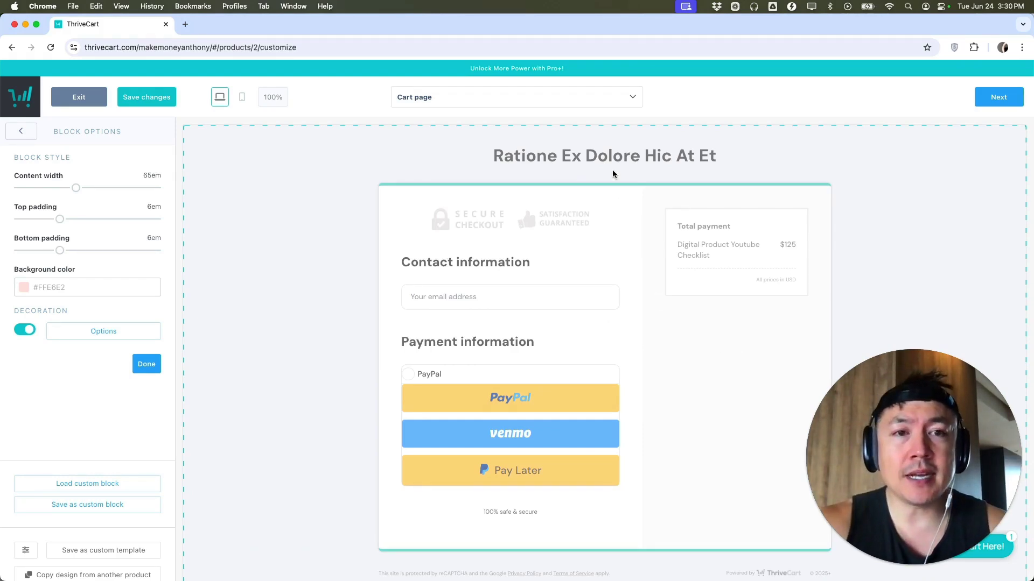
click(584, 156)
double_click(584, 156)
text(BUY THIS DIGITAL)
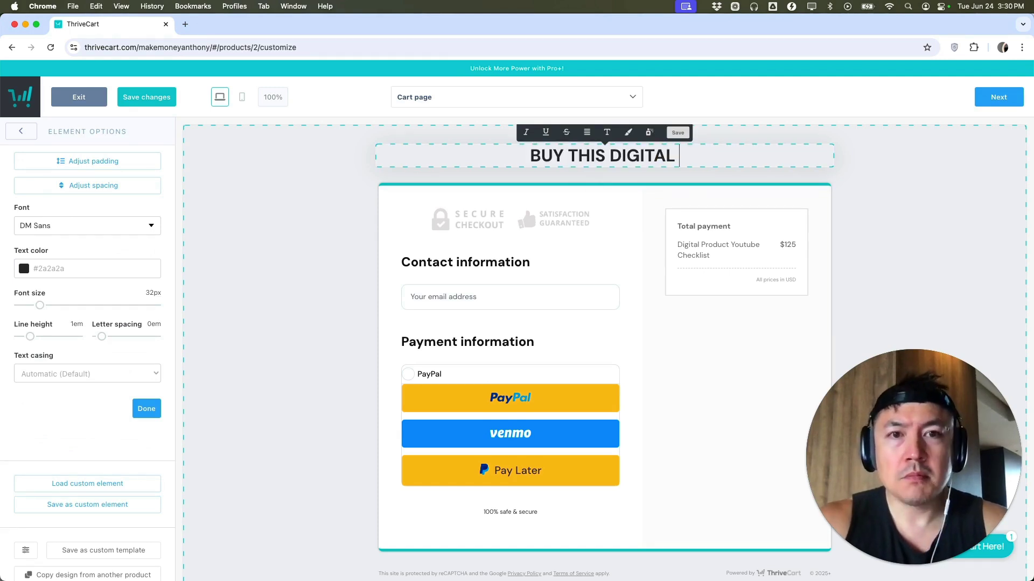
text( PRODUCT RIGHT NOW)
click(542, 288)
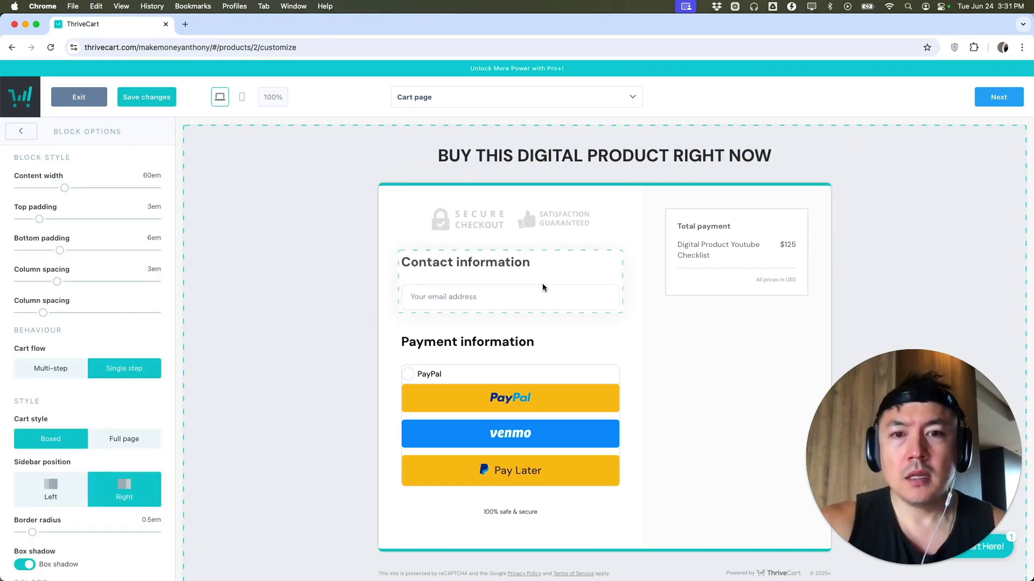
Switch the editor to the success page and change its main heading to "THANKS FOR YOUR MONEY!".
click(523, 98)
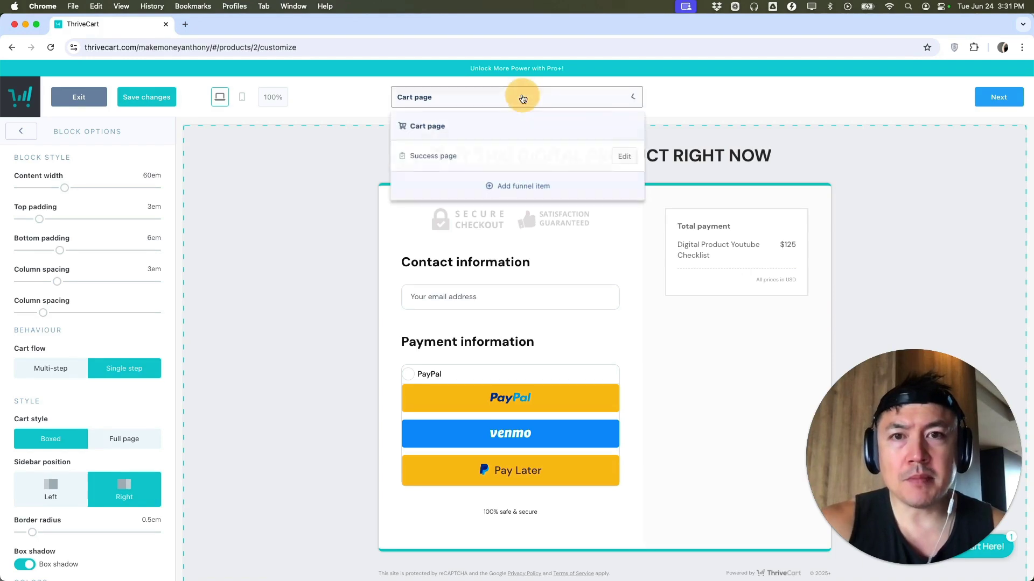
click(454, 159)
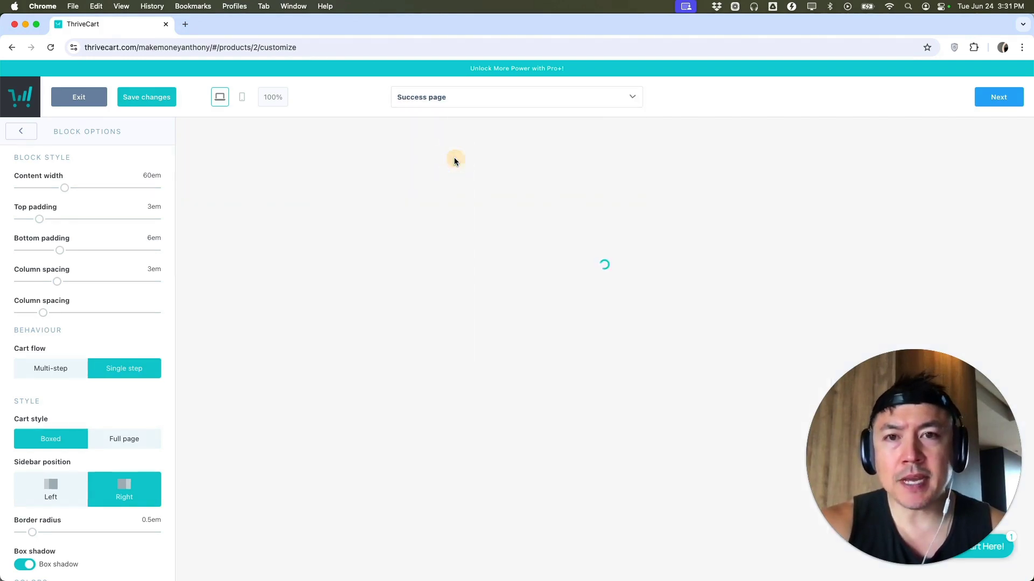
click(579, 163)
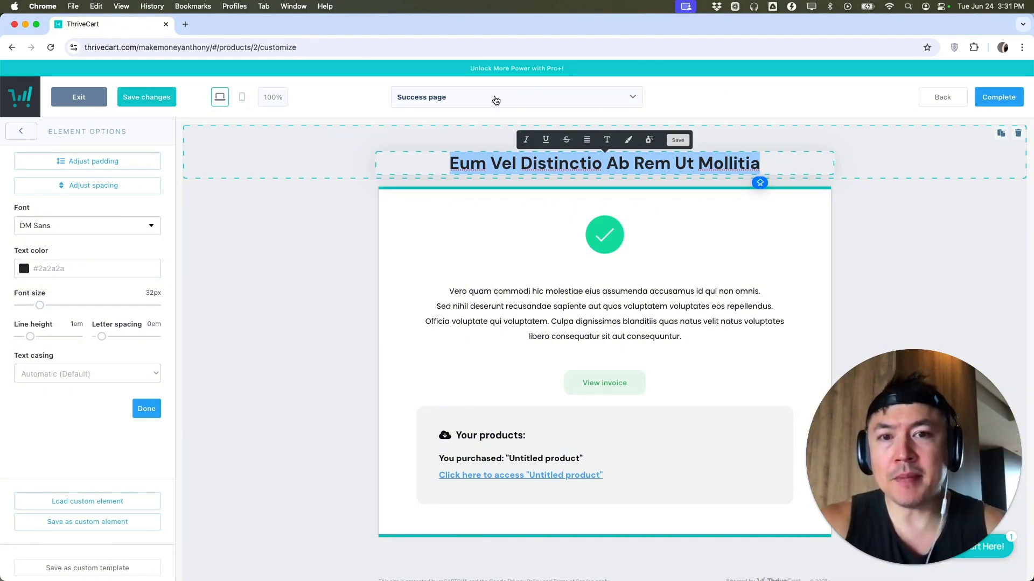
text(THANKS FOR YOUR MONEY!)
click(541, 300)
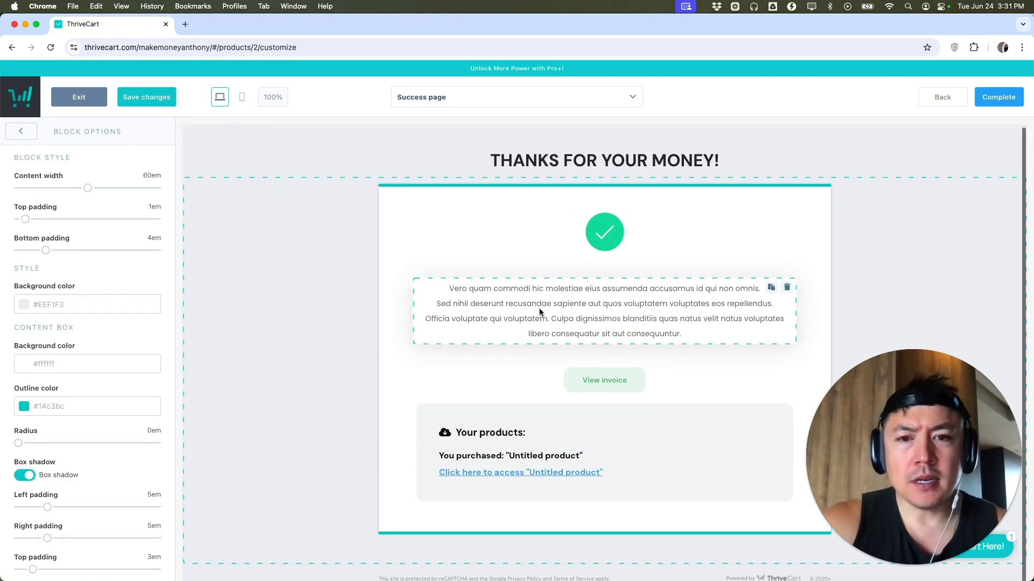
In the success page's products box, set the title to "YOUTUBE CHECKLIST YOU WANTED:" and the purchased product name to "THE BEST PRODUCT EVER".
click(537, 450)
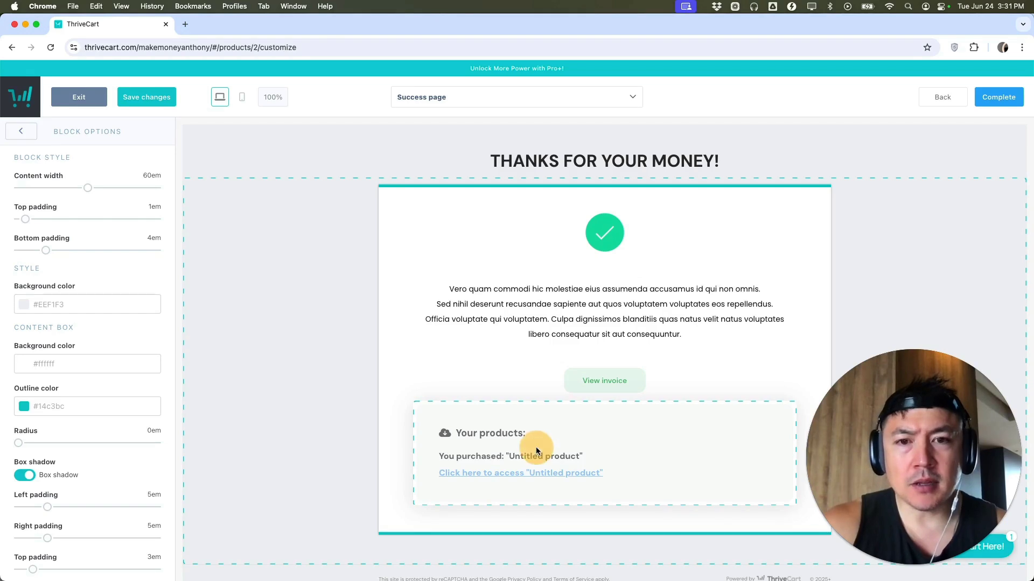
triple_click(503, 433)
text(YOUTUBE CHECKLIST YOU WANTED:)
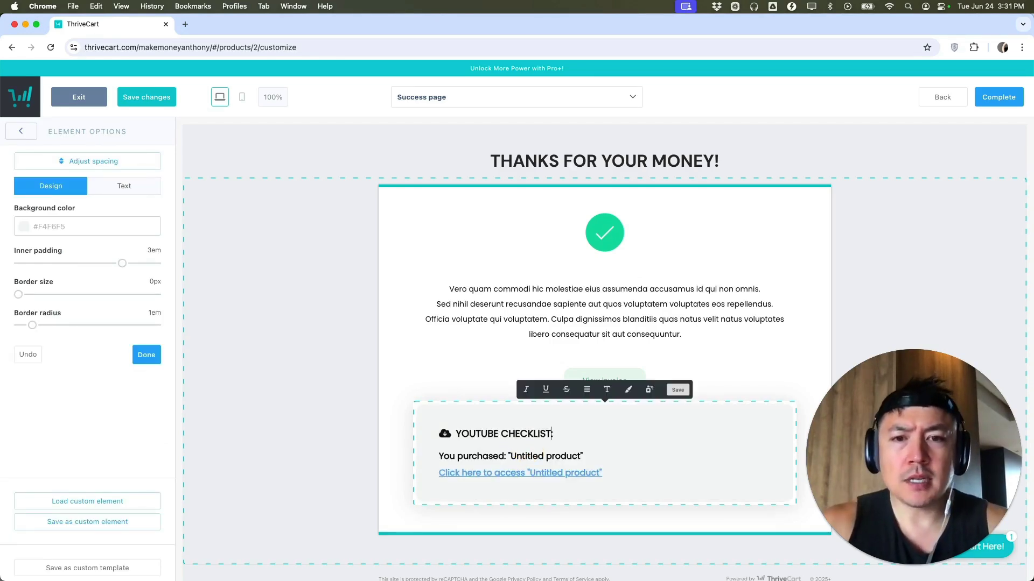
double_click(521, 457)
drag(521, 456, 542, 471)
text(THE BEST PRODUCT EVER)
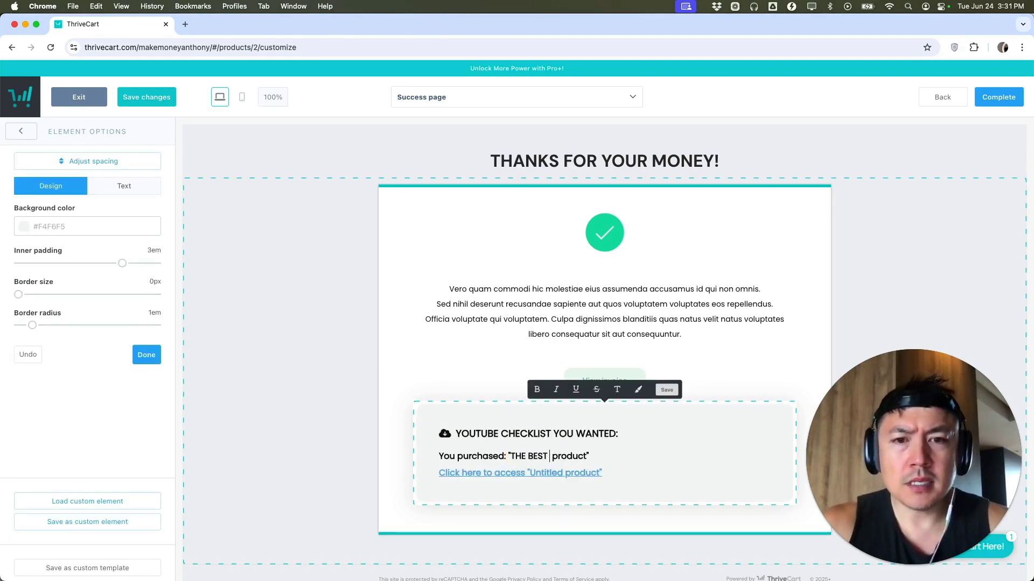
click(569, 330)
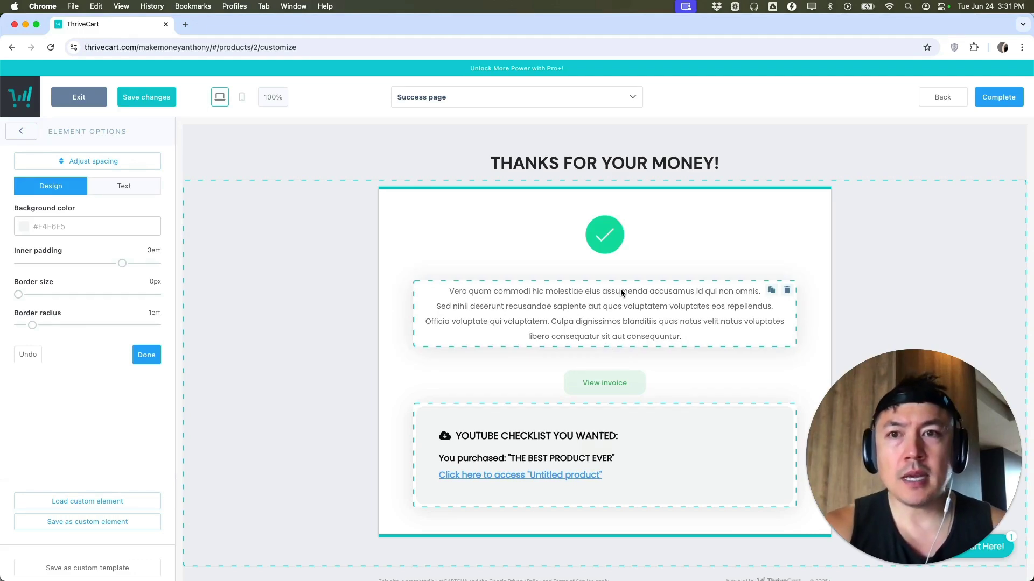
Preview the success page in the mobile layout and complete the design to save it.
click(242, 99)
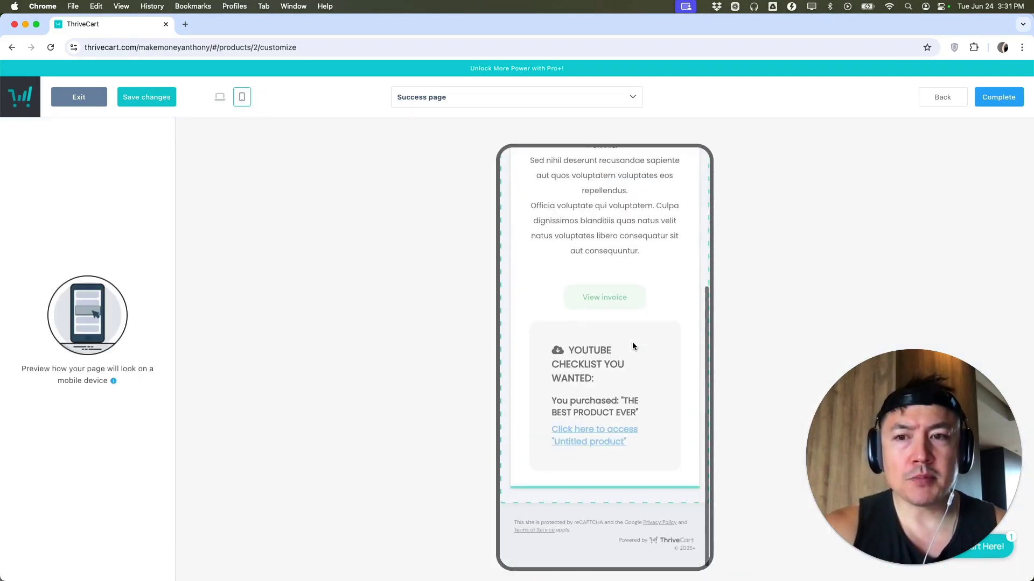
scroll(633, 346, up, 5)
click(997, 96)
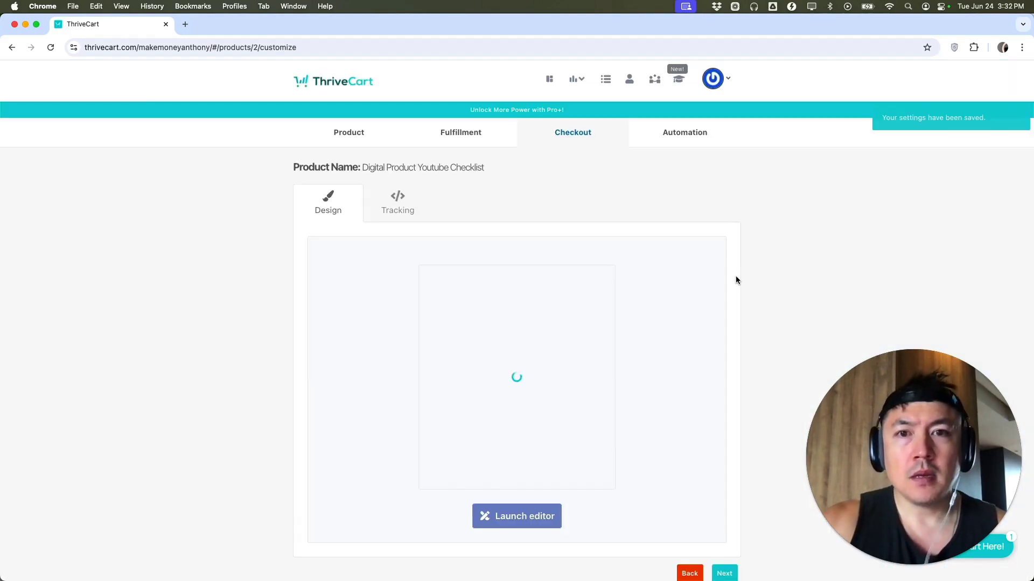
Review the tracking services and automation rules without adding any, and save the product to get its checkout URL.
click(383, 205)
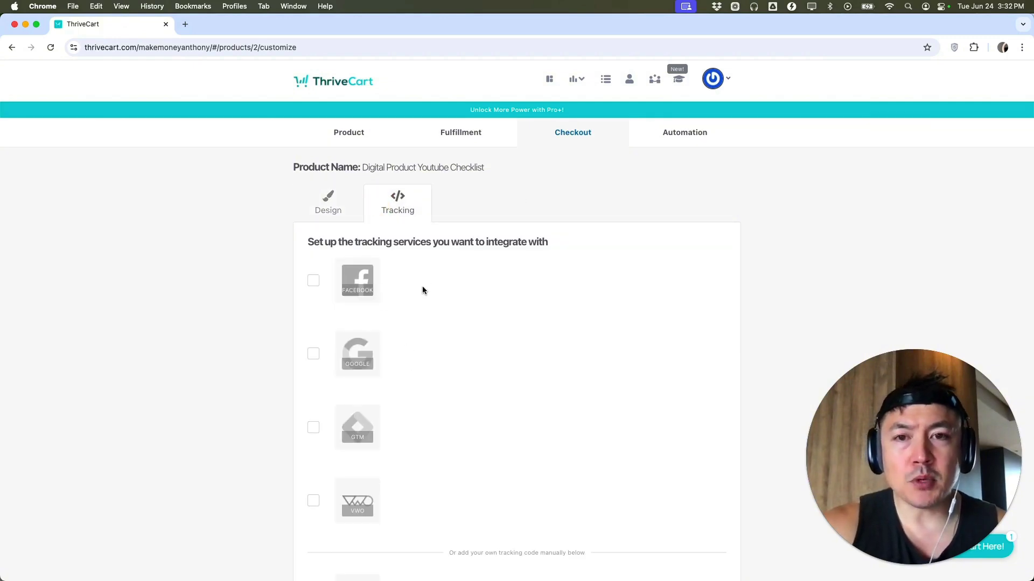
scroll(422, 291, down, 5)
scroll(422, 291, up, 5)
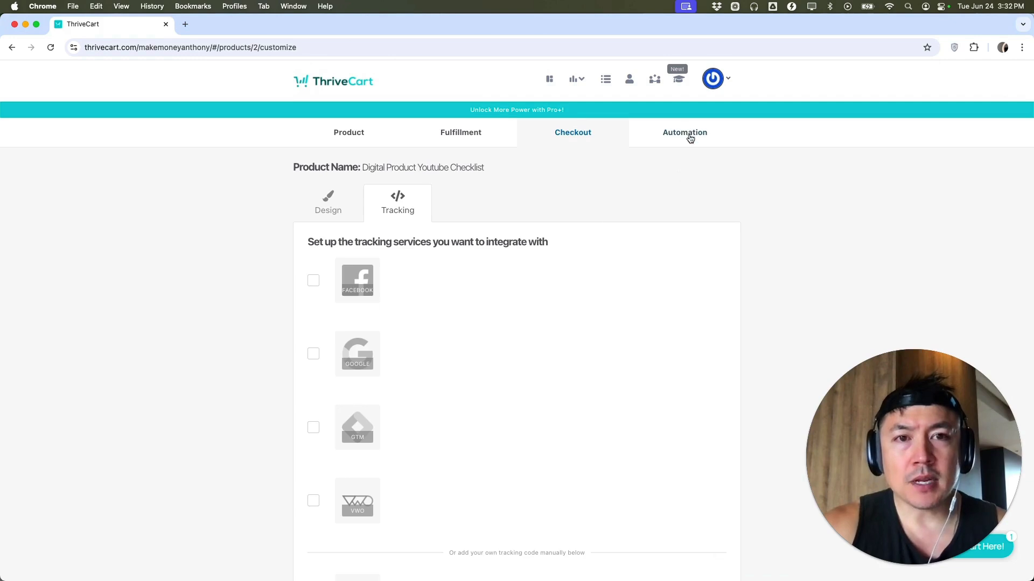
click(670, 136)
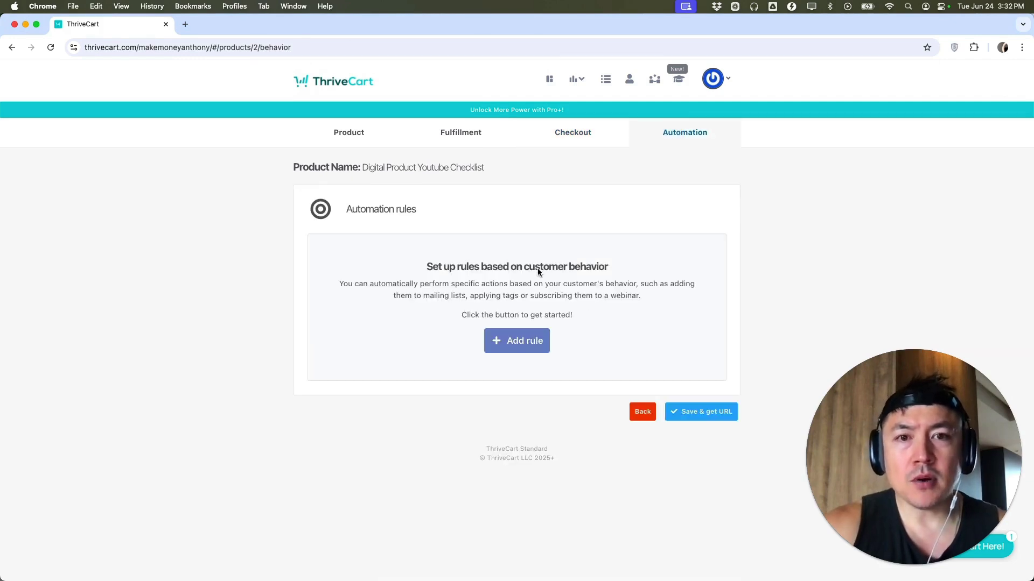
scroll(564, 295, down, 1)
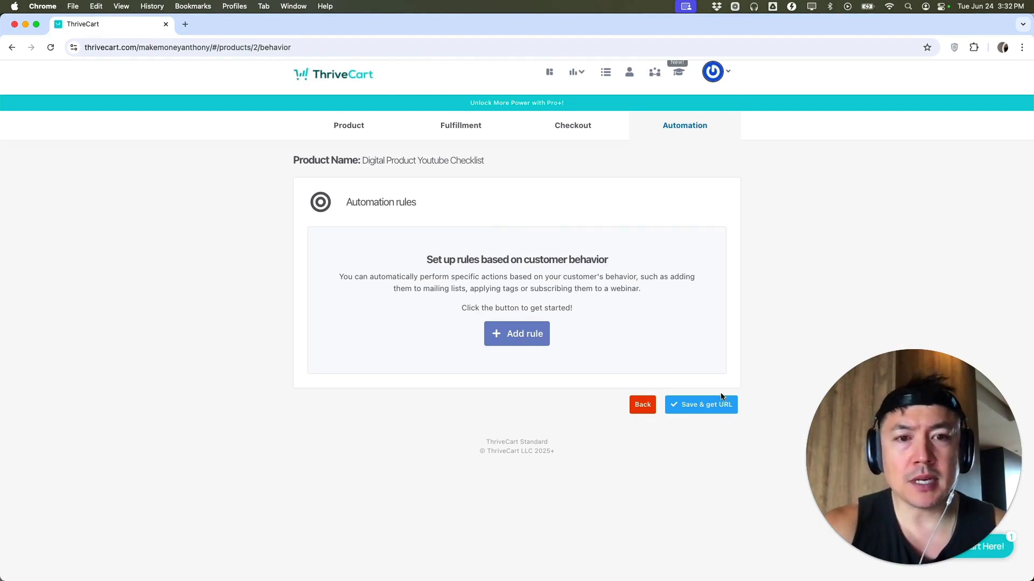
click(705, 407)
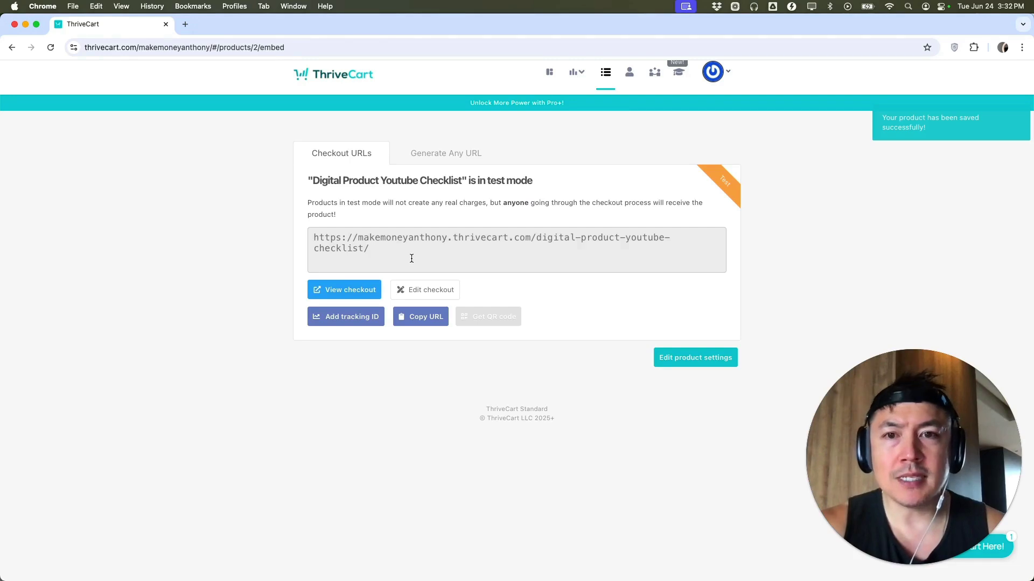
Copy the product's checkout URL, open it in a new browser tab and examine the published checkout page.
click(421, 320)
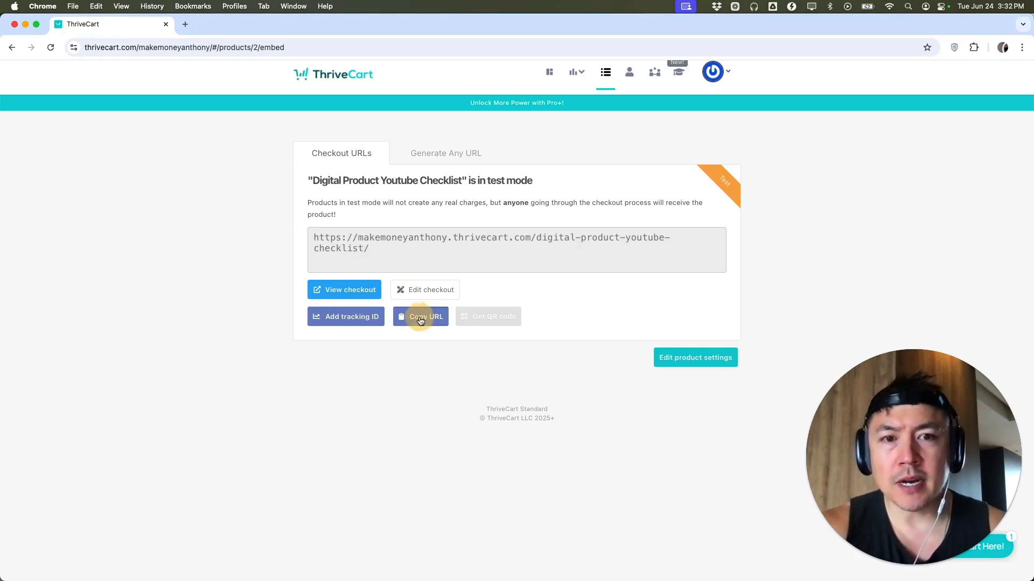
click(185, 25)
key(cmd+v)
key(Return)
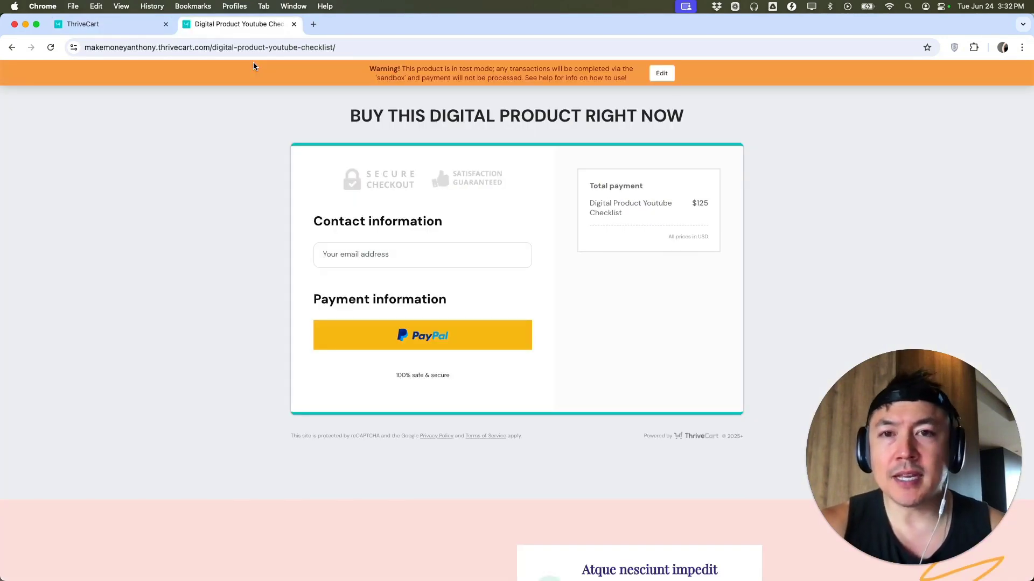
drag(355, 116, 605, 111)
click(680, 101)
scroll(562, 267, down, 1)
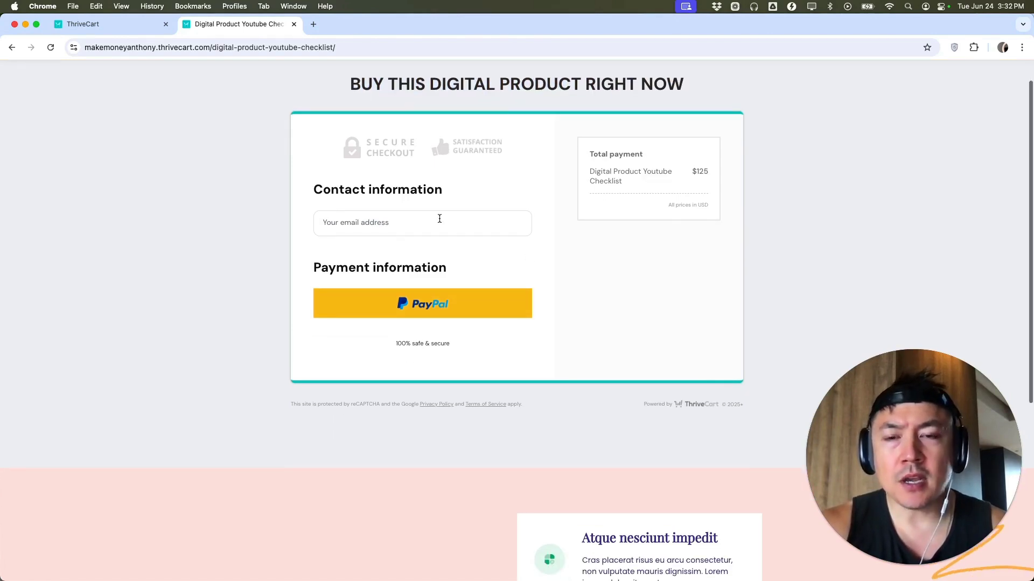